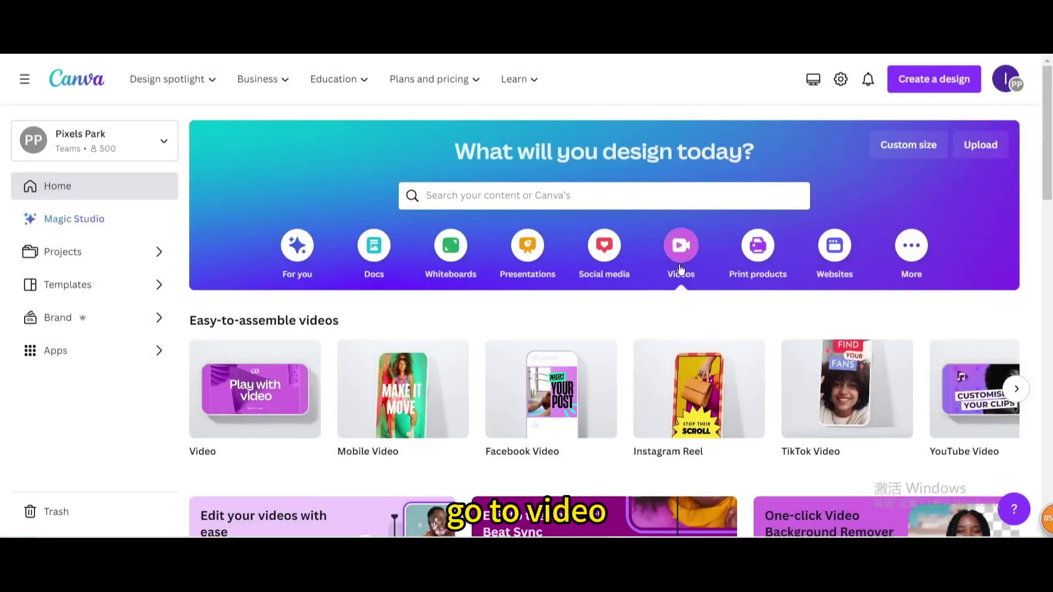
Start a blank video design and add the Toronto skyline photo, sized to fill the page
{"action": "left_click", "coordinate": [288, 399]}
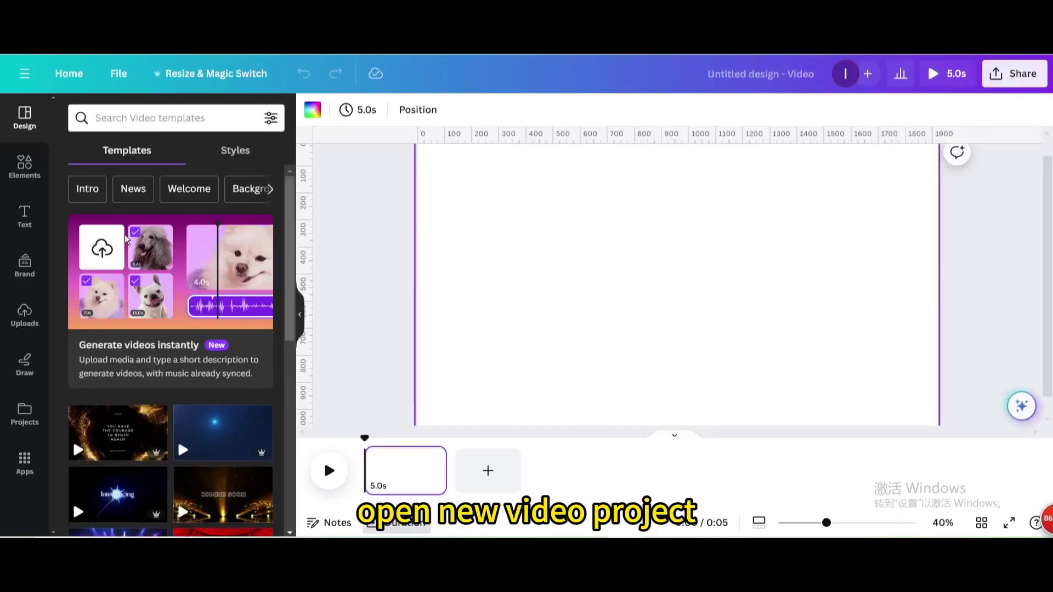
{"action": "left_click", "coordinate": [23, 166]}
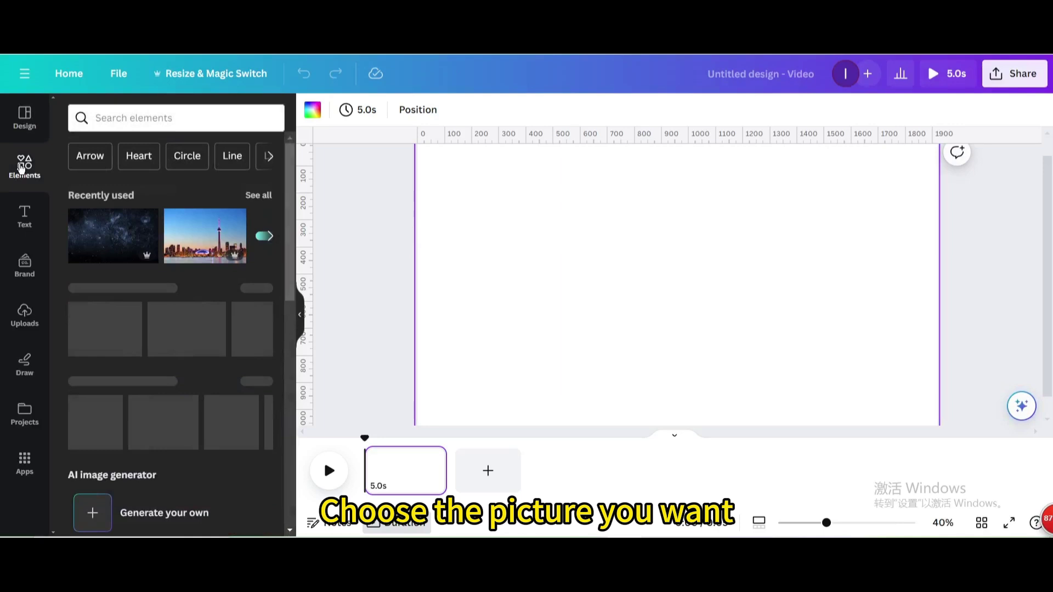
{"action": "left_click", "coordinate": [205, 240]}
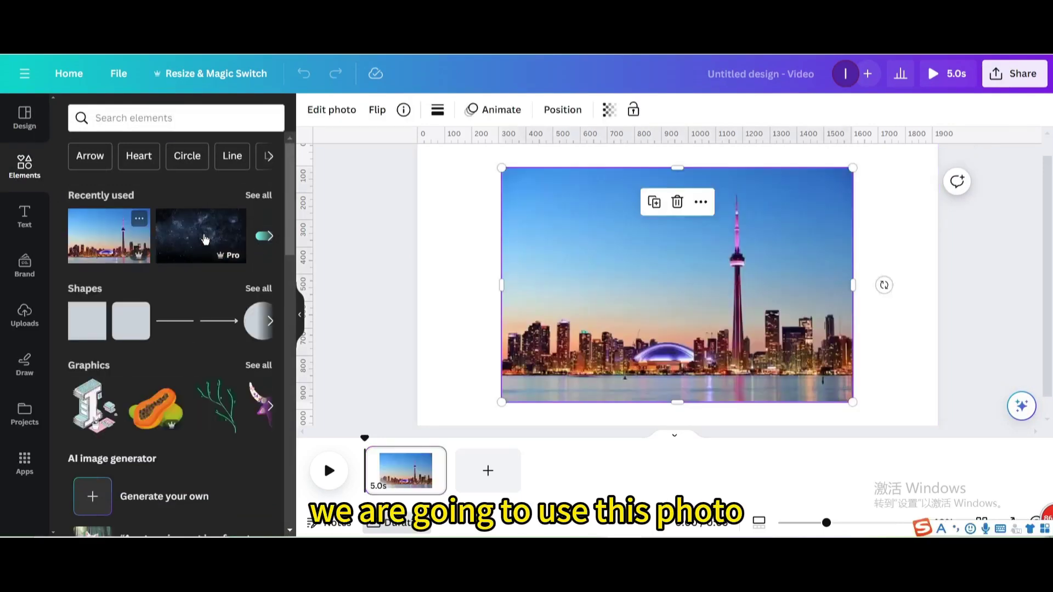
{"action": "left_click_drag", "start_coordinate": [679, 271], "coordinate": [602, 246]}
{"action": "scroll", "coordinate": [642, 262], "scroll_direction": "down", "scroll_amount": 1, "text": "ctrl"}
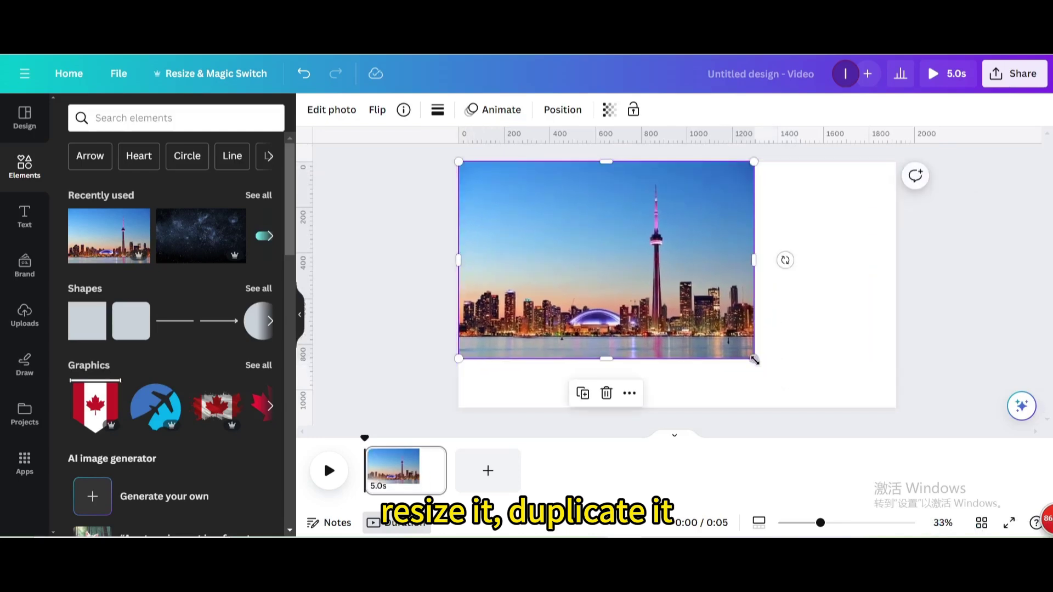
{"action": "left_click_drag", "start_coordinate": [758, 359], "coordinate": [919, 421]}
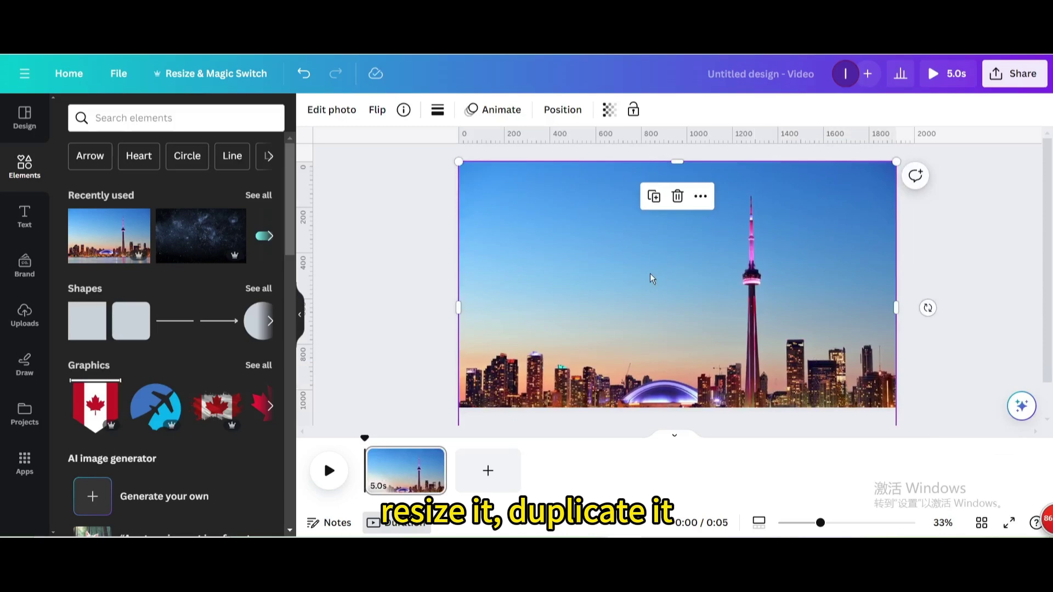
Duplicate the skyline photo, align the copy over the original, and apply BG Remover to it
{"action": "left_click", "coordinate": [661, 193]}
{"action": "left_click_drag", "start_coordinate": [675, 231], "coordinate": [670, 268]}
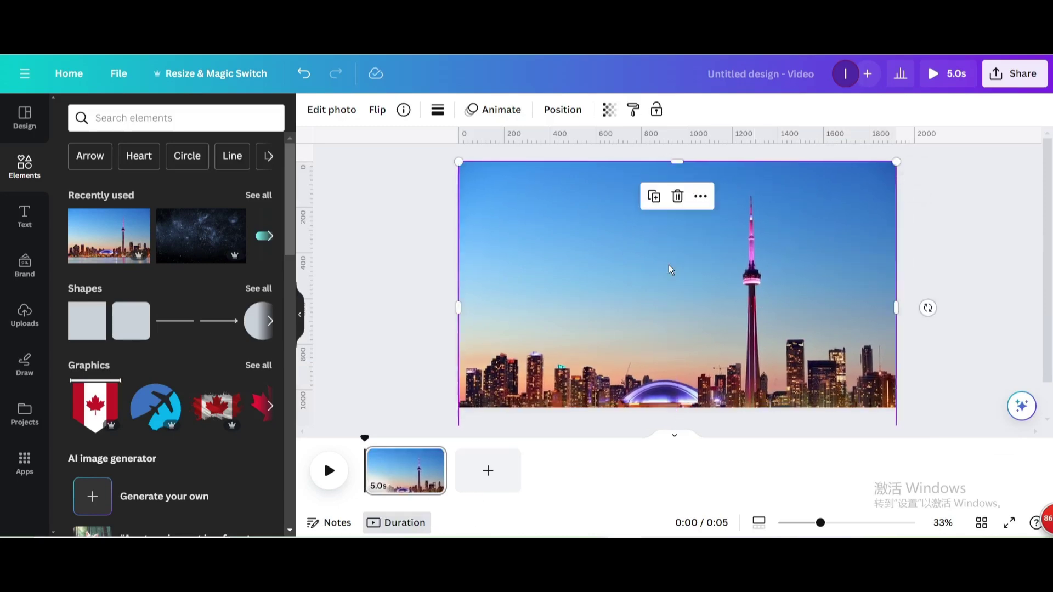
{"action": "left_click", "coordinate": [340, 112]}
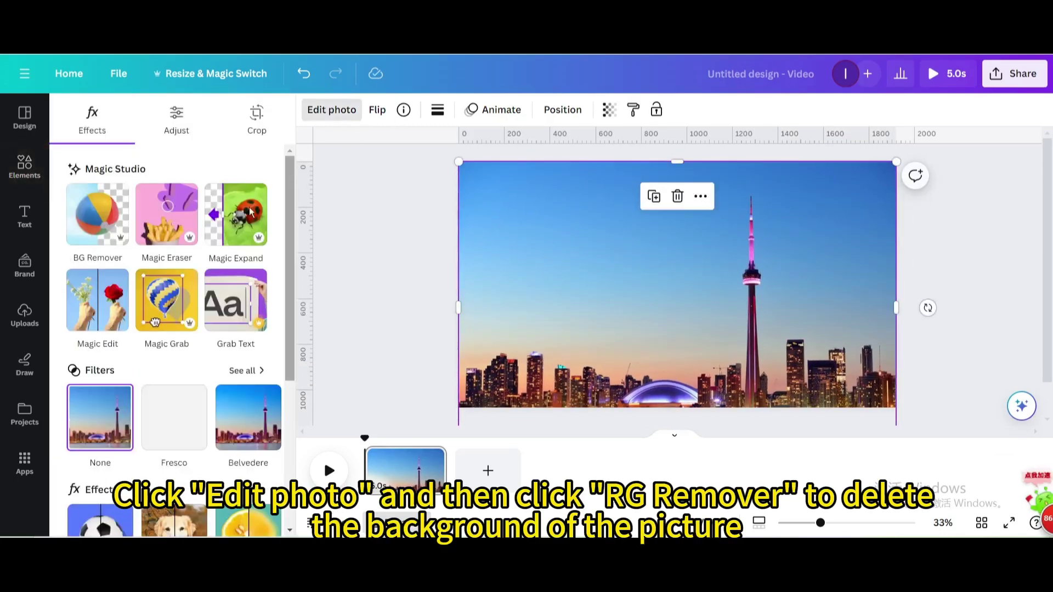
{"action": "left_click", "coordinate": [80, 228]}
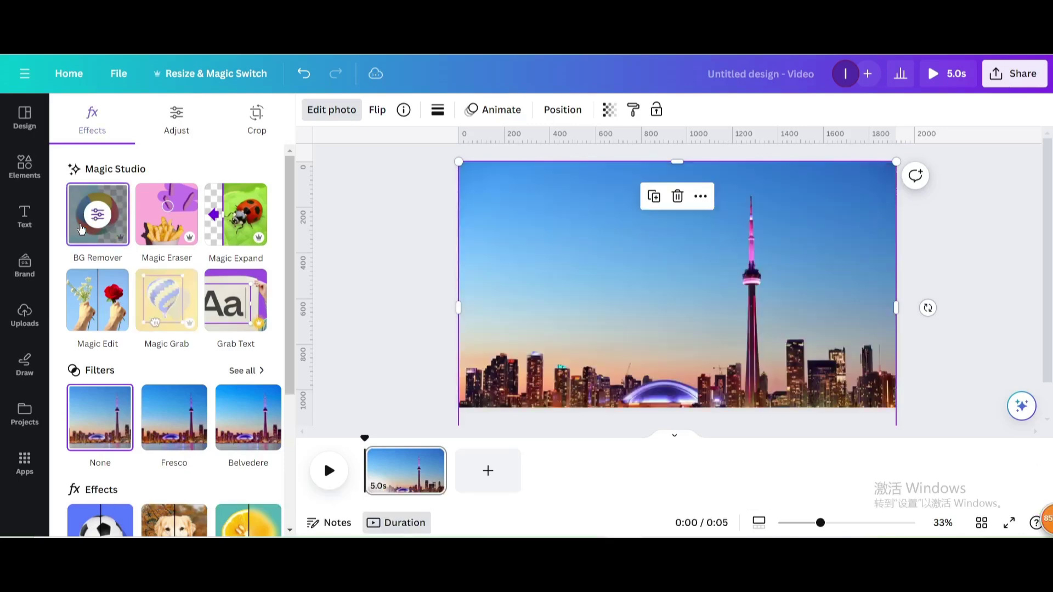
Add a white 'TORONTO' heading in Anton, enlarged to span the top of the page
{"action": "left_click", "coordinate": [36, 226]}
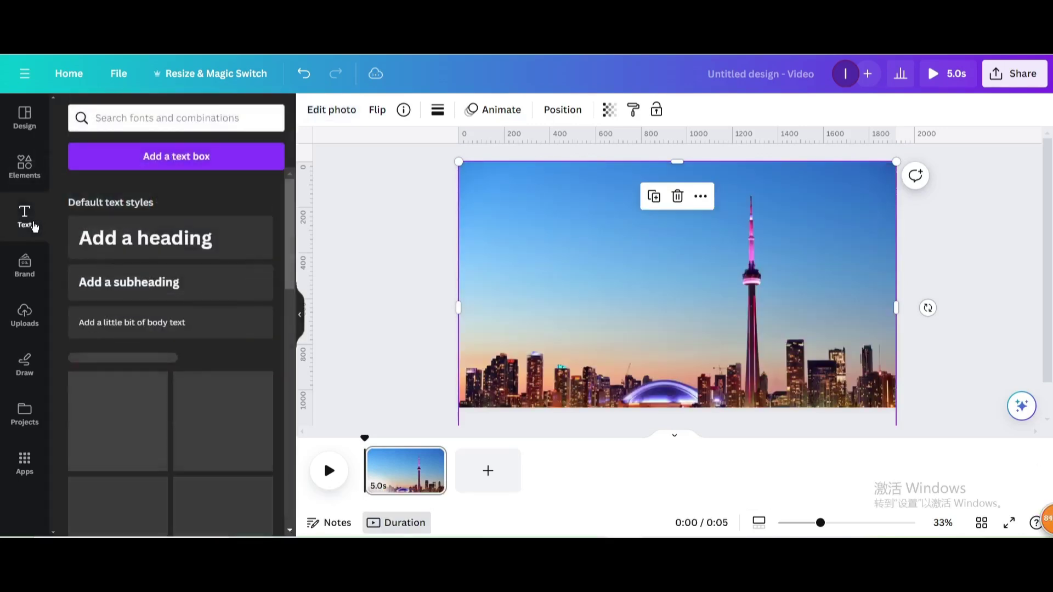
{"action": "left_click", "coordinate": [266, 256]}
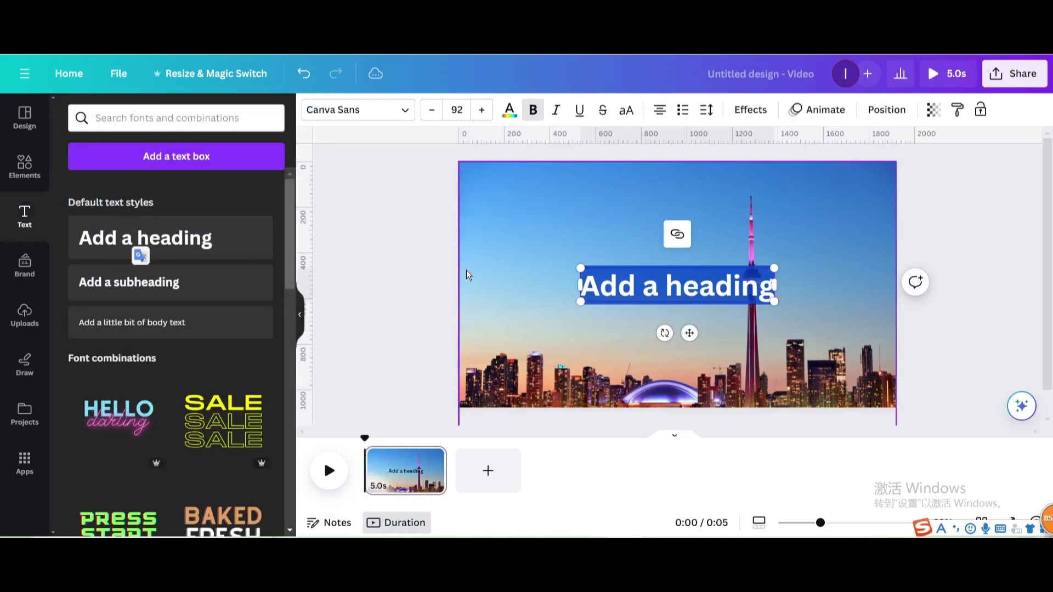
{"action": "type", "text": "TO"}
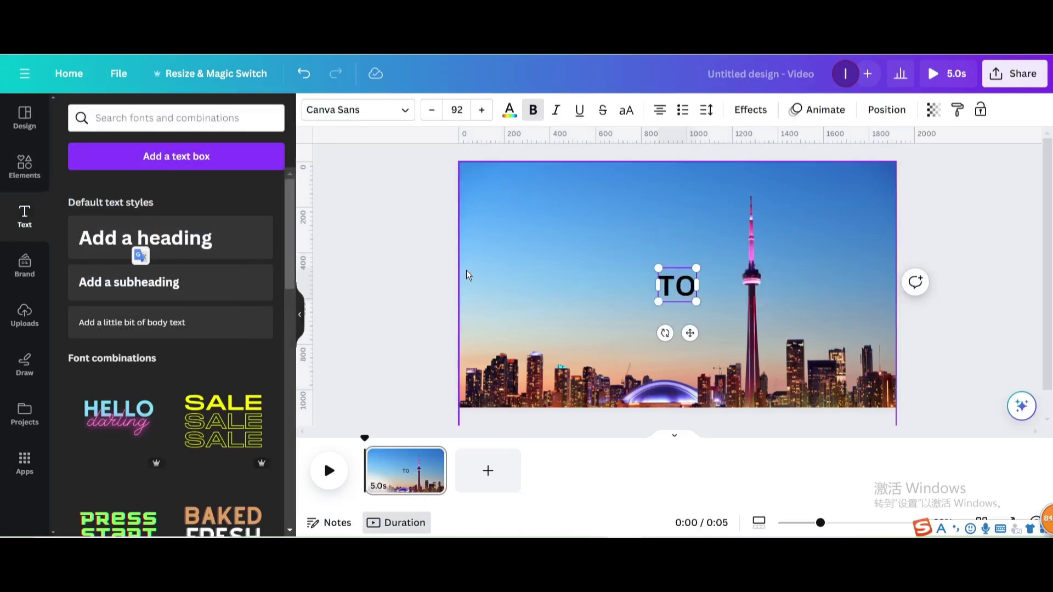
{"action": "type", "text": "RONTO"}
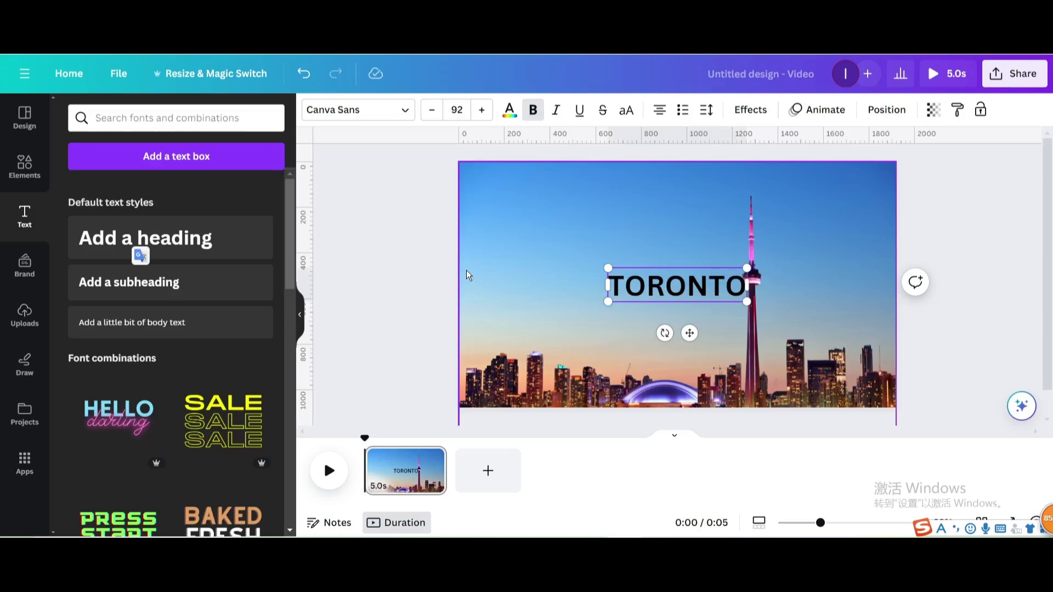
{"action": "left_click", "coordinate": [403, 113]}
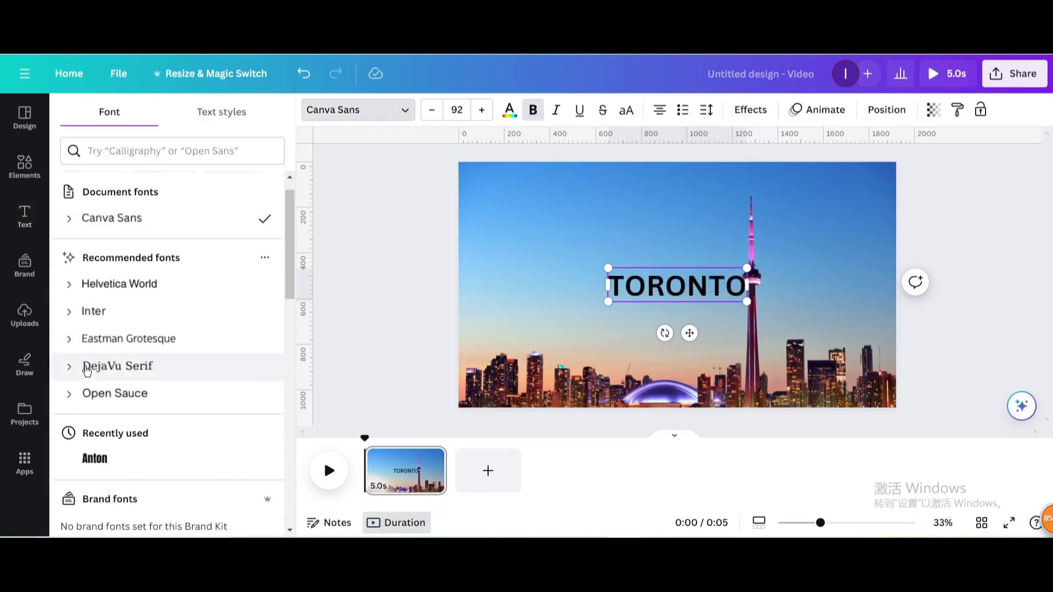
{"action": "scroll", "coordinate": [105, 395], "scroll_direction": "down", "scroll_amount": 2}
{"action": "left_click", "coordinate": [108, 353]}
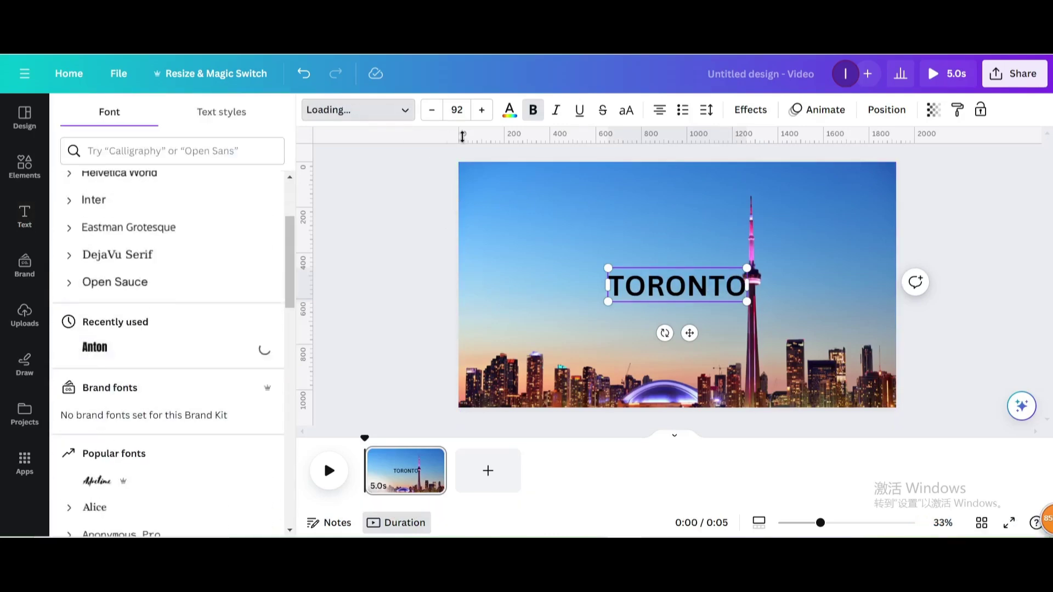
{"action": "left_click", "coordinate": [511, 109]}
{"action": "left_click", "coordinate": [263, 430]}
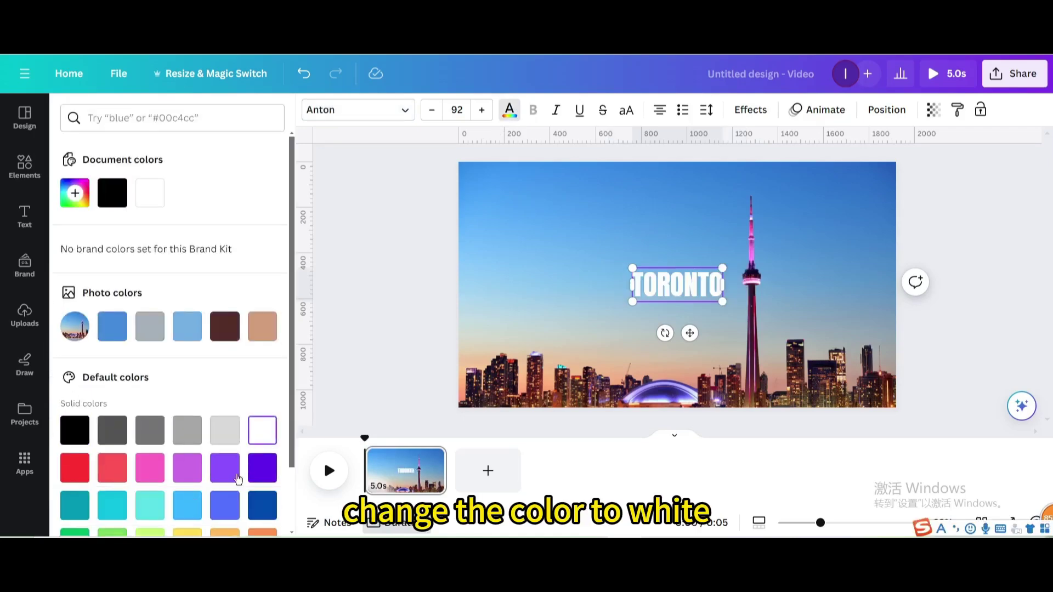
{"action": "left_click_drag", "start_coordinate": [690, 333], "coordinate": [888, 294]}
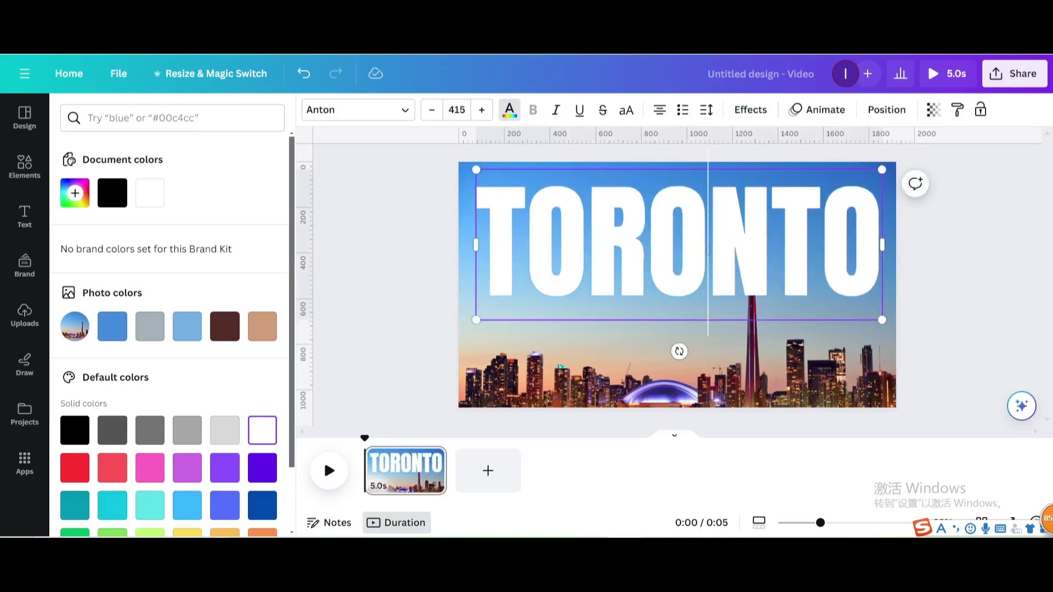
Nudge the heading up slightly and send it backward behind the CN Tower cutout
{"action": "left_click", "coordinate": [637, 252]}
{"action": "left_click_drag", "start_coordinate": [637, 251], "coordinate": [638, 245]}
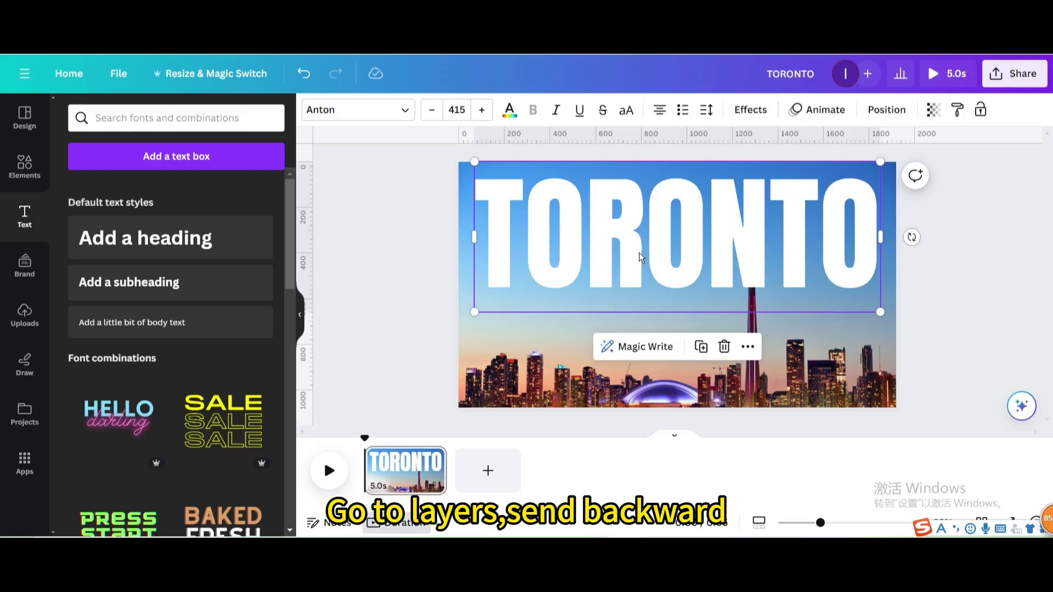
{"action": "right_click", "coordinate": [641, 257]}
{"action": "mouse_move", "coordinate": [694, 299]}
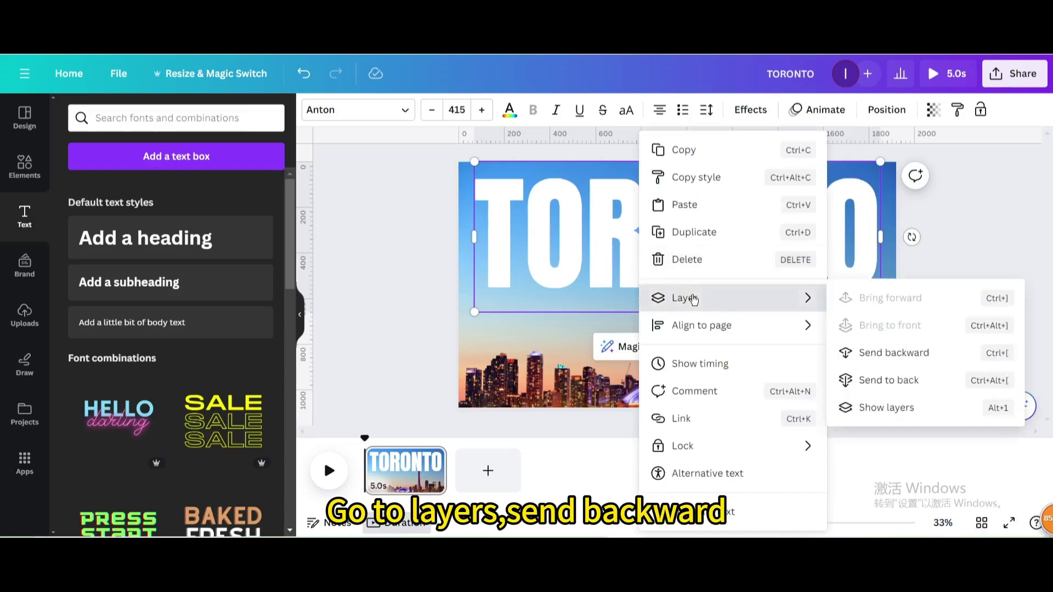
{"action": "left_click", "coordinate": [894, 353]}
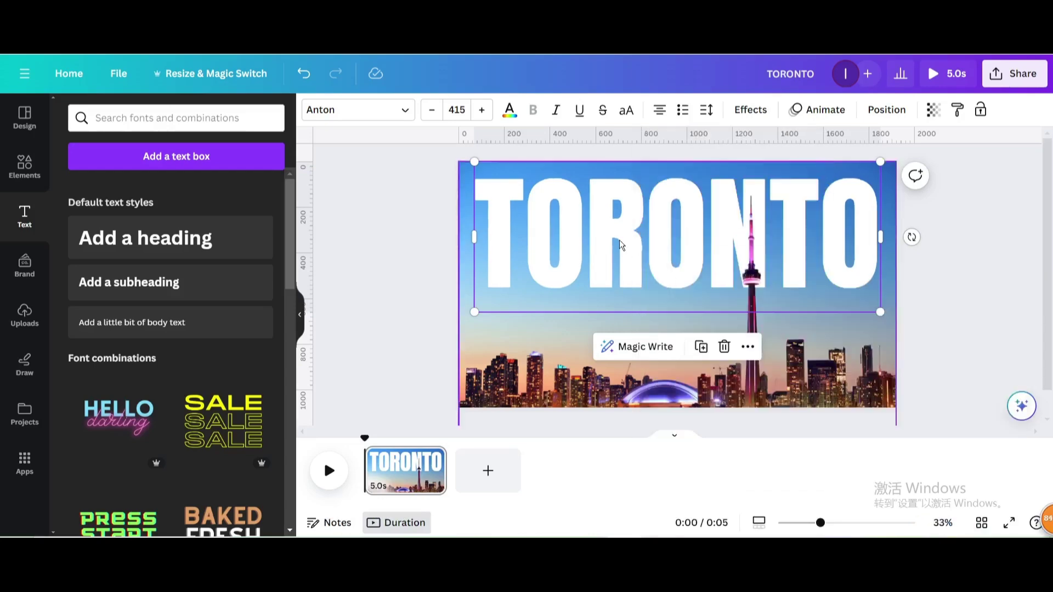
Add the starry photo from a 'SPACE' elements search, enlarged and centred to cover the page
{"action": "left_click", "coordinate": [16, 174]}
{"action": "left_click", "coordinate": [135, 118]}
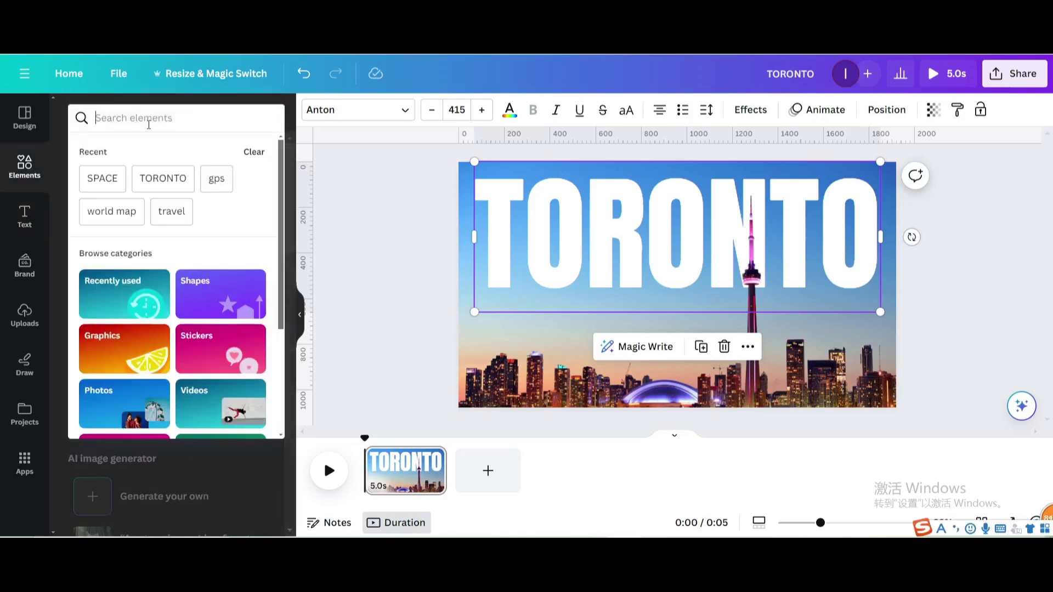
{"action": "left_click", "coordinate": [107, 181]}
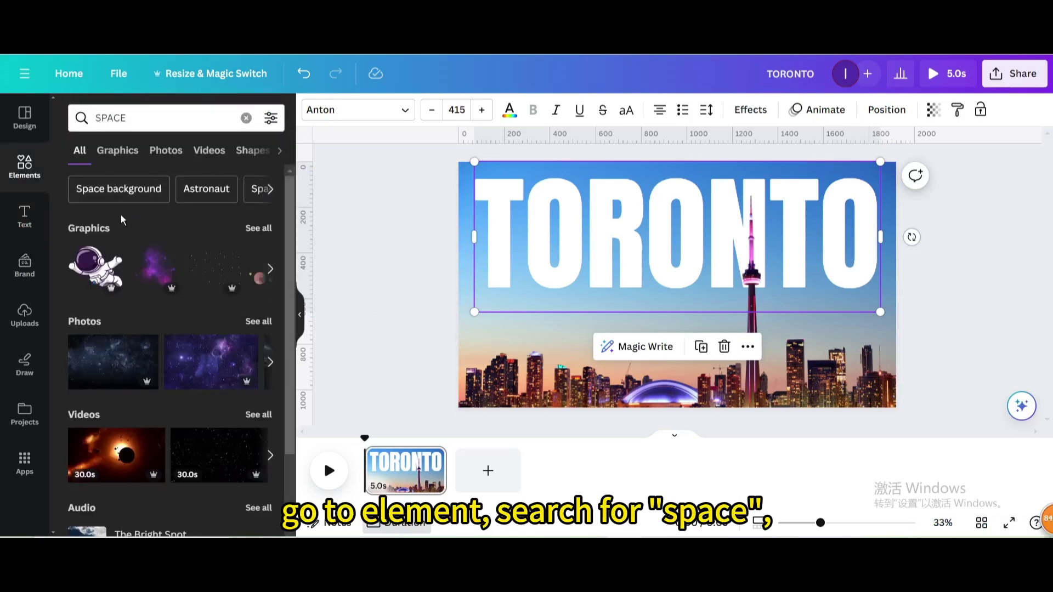
{"action": "scroll", "coordinate": [135, 276], "scroll_direction": "down", "scroll_amount": 1}
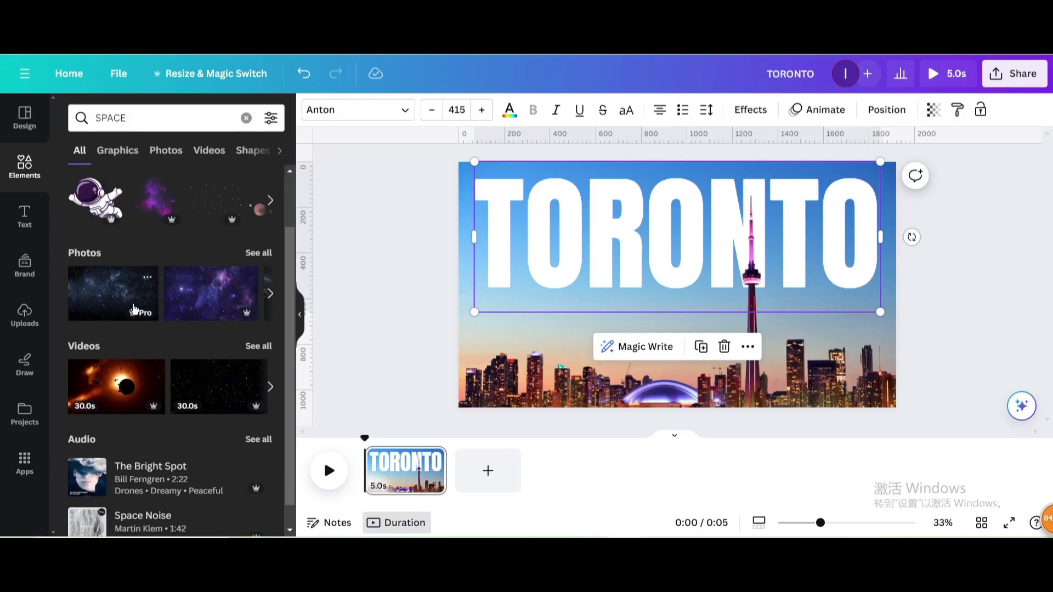
{"action": "left_click", "coordinate": [114, 299]}
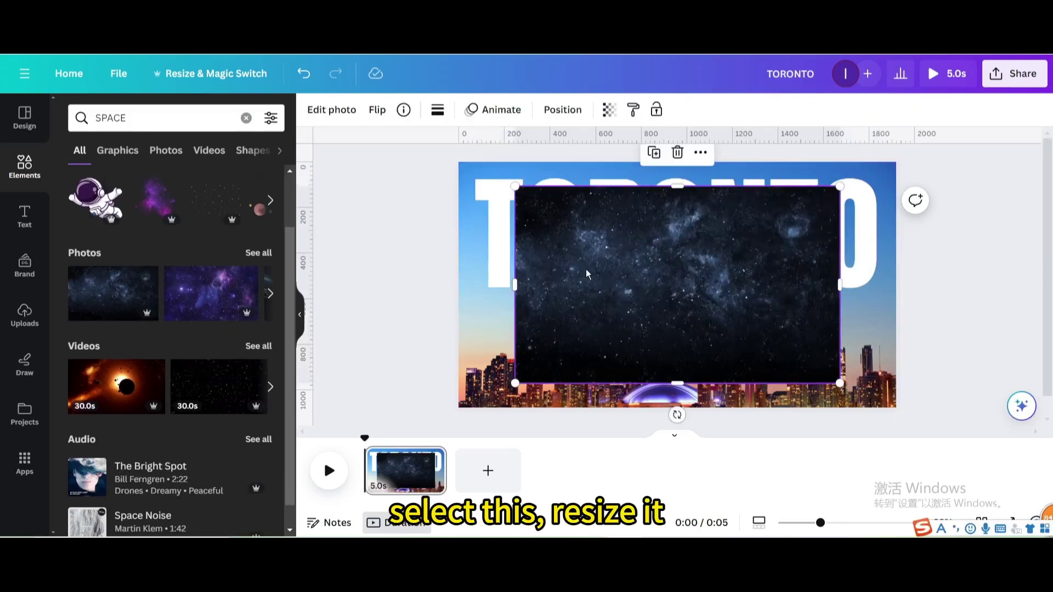
{"action": "left_click_drag", "start_coordinate": [586, 269], "coordinate": [529, 245]}
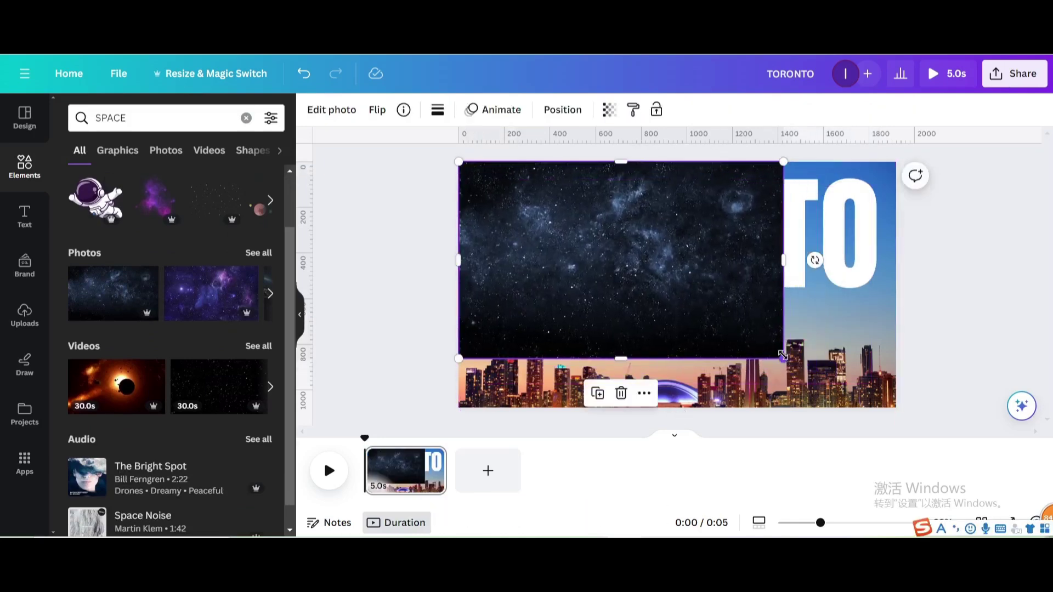
{"action": "left_click_drag", "start_coordinate": [784, 357], "coordinate": [905, 457]}
{"action": "left_click_drag", "start_coordinate": [677, 322], "coordinate": [668, 307]}
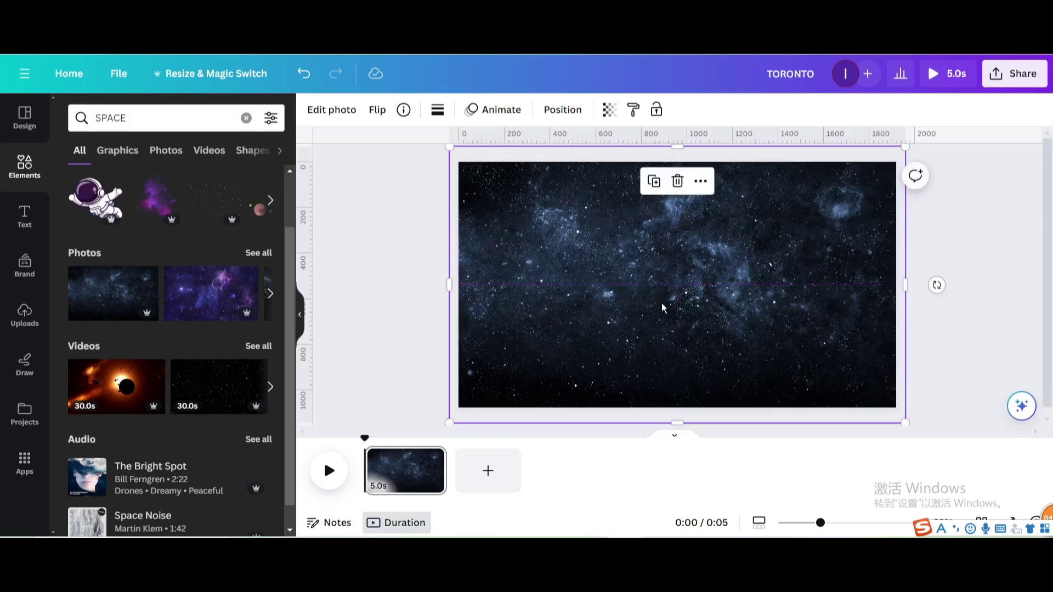
In the layers list, move the space photo behind the TORONTO title and skyline cutout
{"action": "right_click", "coordinate": [661, 303]}
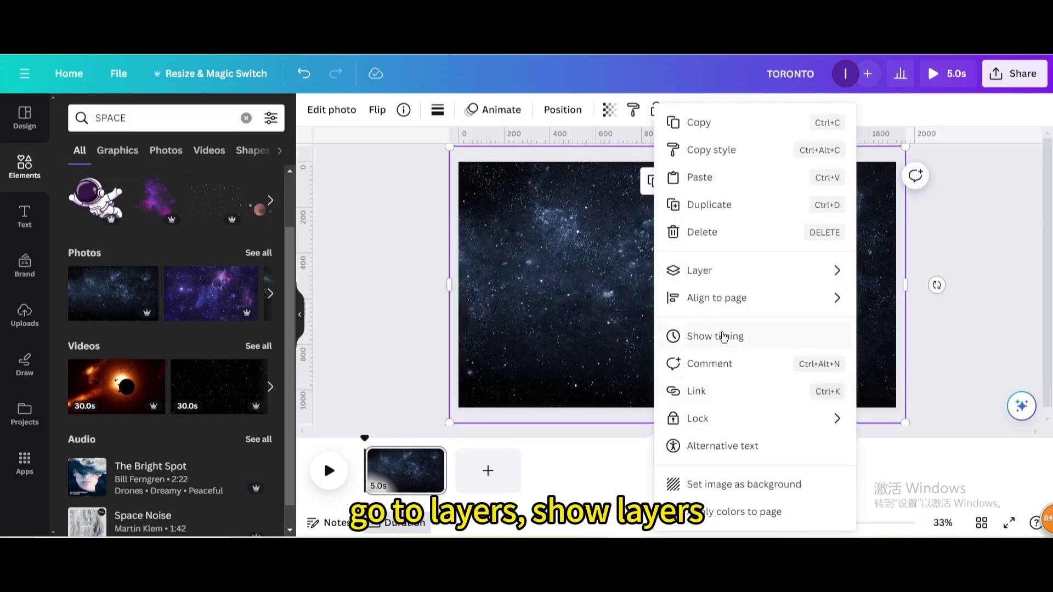
{"action": "mouse_move", "coordinate": [720, 271]}
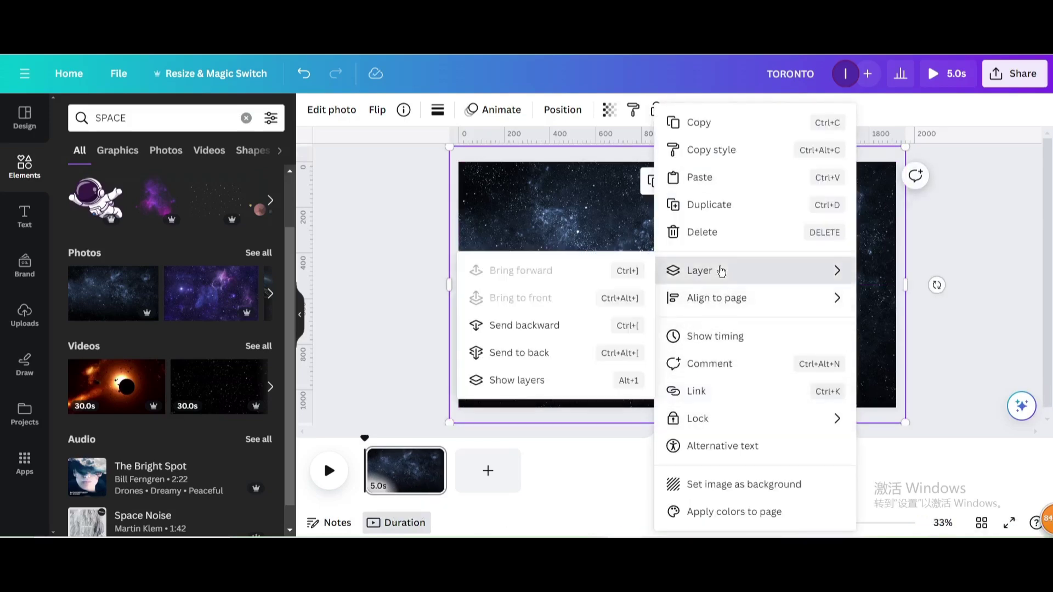
{"action": "left_click", "coordinate": [543, 382]}
{"action": "left_click_drag", "start_coordinate": [198, 198], "coordinate": [197, 292]}
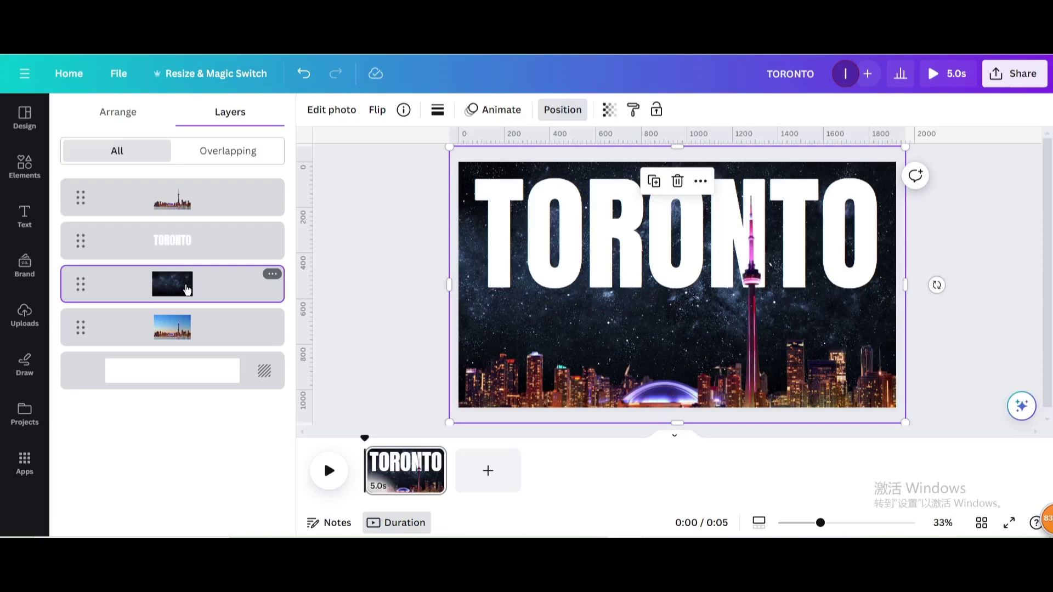
{"action": "left_click", "coordinate": [199, 190]}
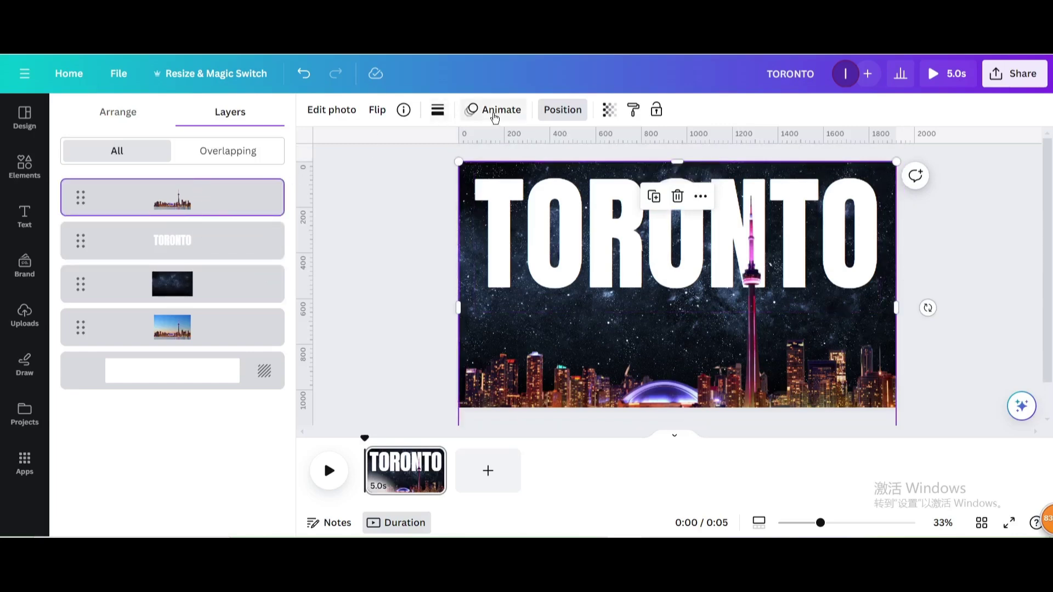
Set the skyline cutout's brightness to -53 and contrast to 42
{"action": "left_click", "coordinate": [331, 109]}
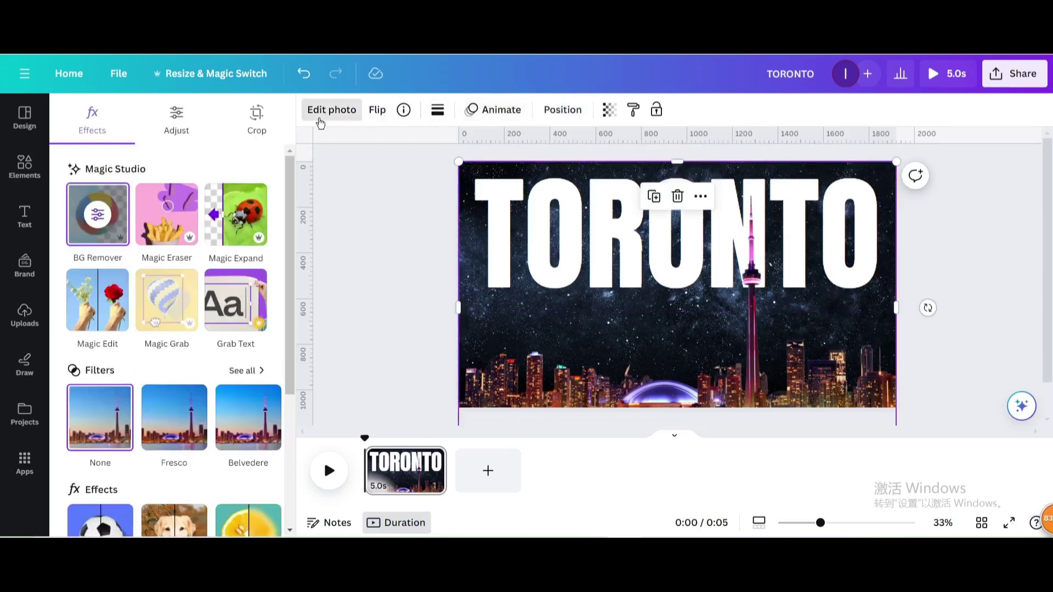
{"action": "left_click", "coordinate": [167, 137]}
{"action": "scroll", "coordinate": [135, 342], "scroll_direction": "down", "scroll_amount": 2}
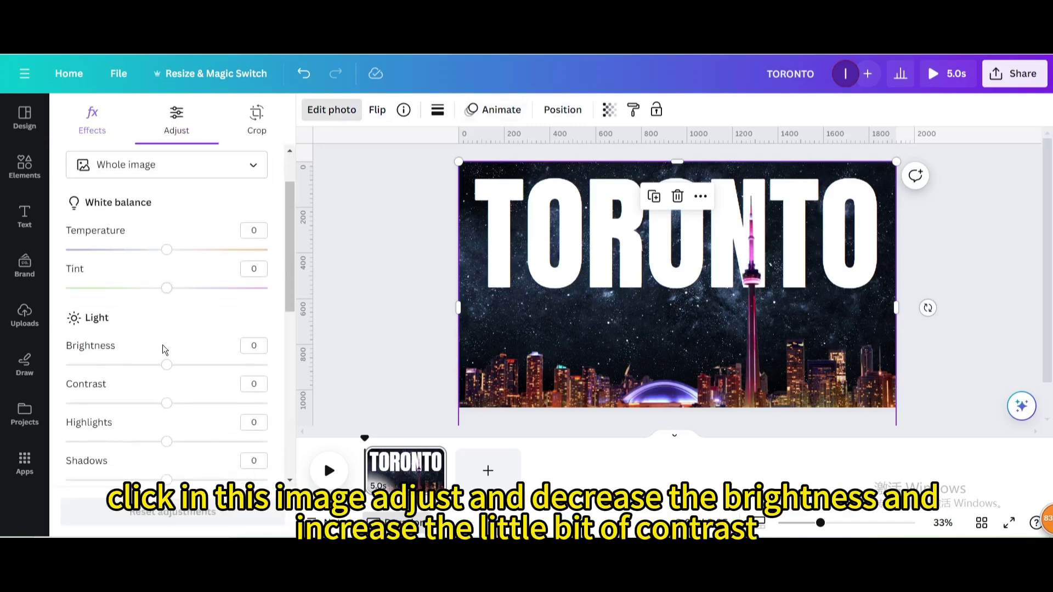
{"action": "left_click_drag", "start_coordinate": [167, 365], "coordinate": [113, 367]}
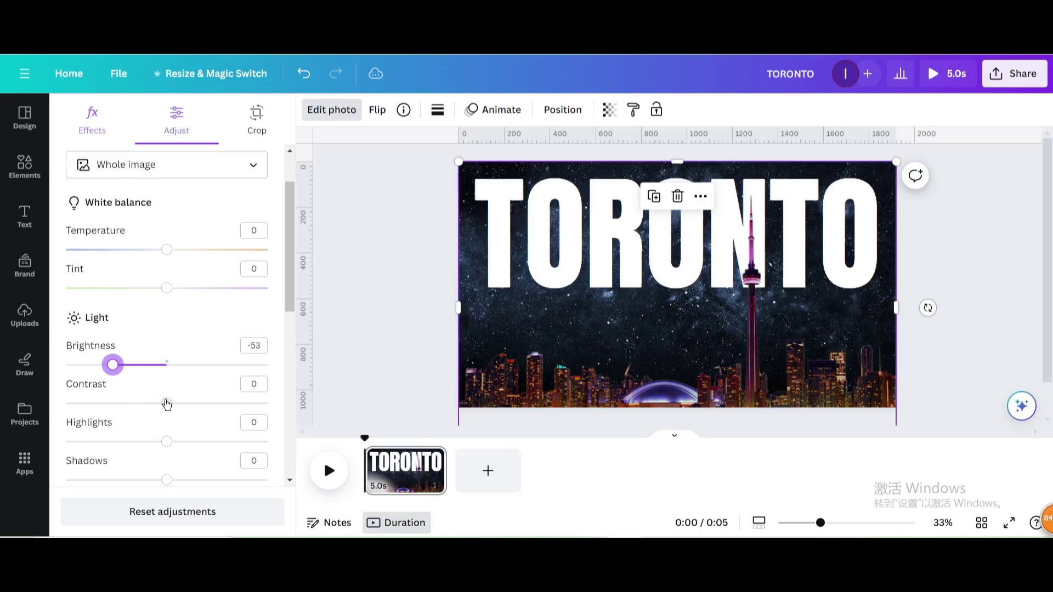
{"action": "left_click_drag", "start_coordinate": [167, 403], "coordinate": [189, 403]}
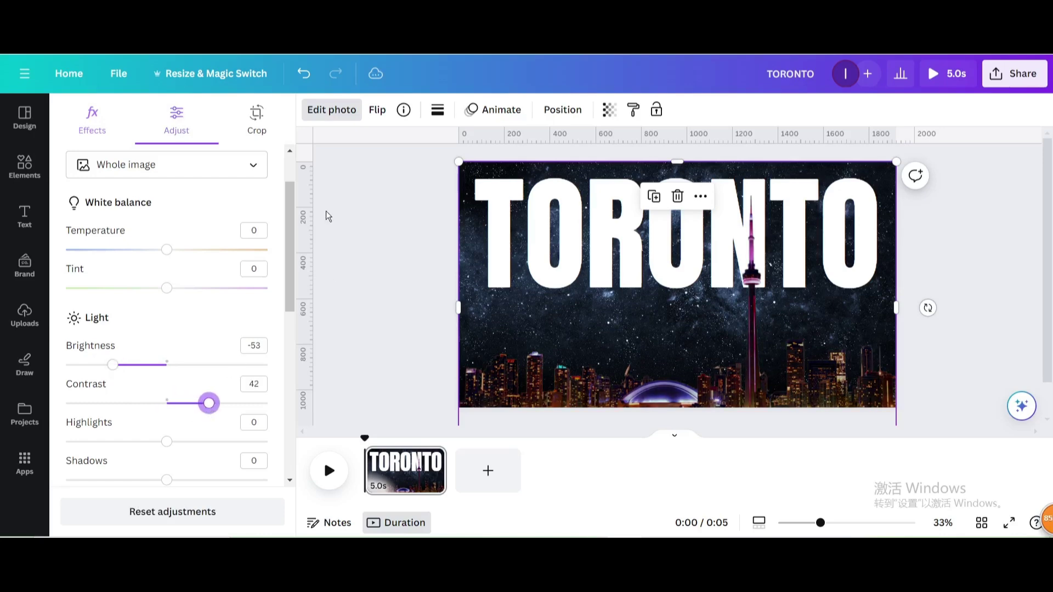
Duplicate the TORONTO page, then return to the first page
{"action": "left_click", "coordinate": [433, 458]}
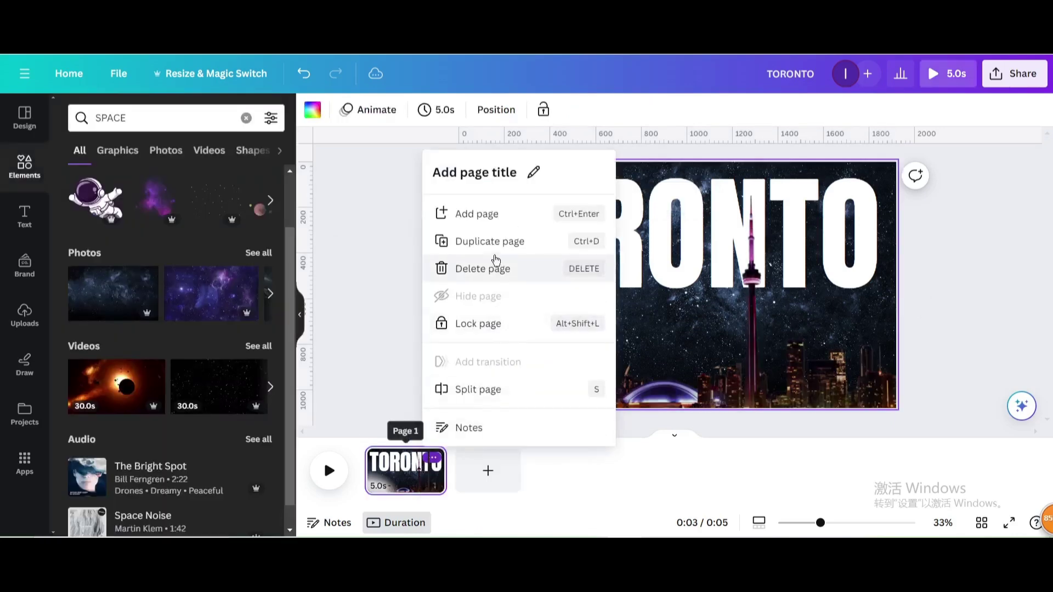
{"action": "left_click", "coordinate": [492, 243]}
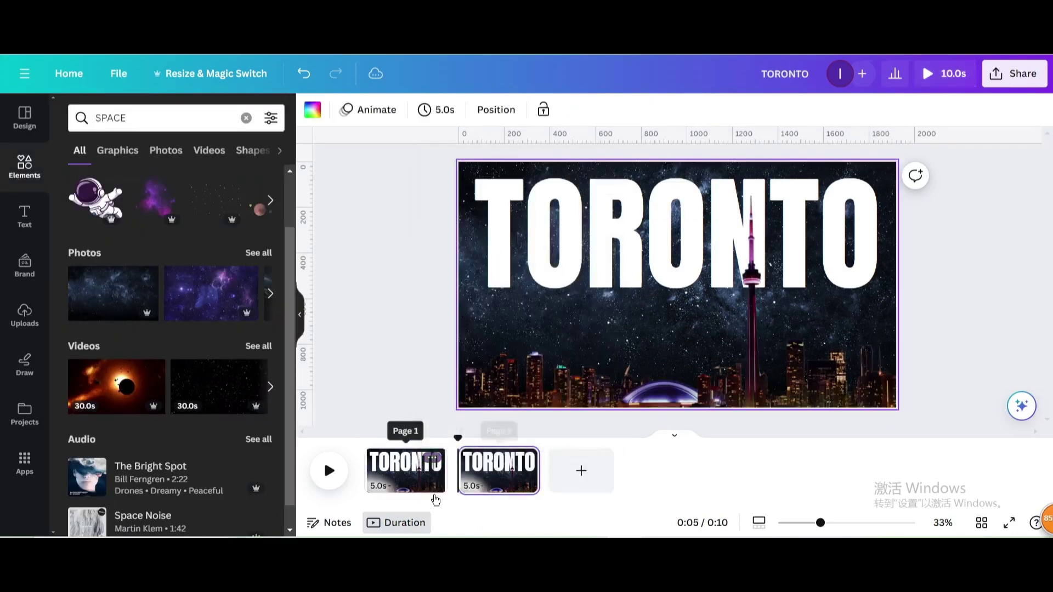
{"action": "left_click", "coordinate": [404, 485]}
On page 1, drag the TORONTO heading down so it hides behind the skyline
{"action": "left_click", "coordinate": [609, 257]}
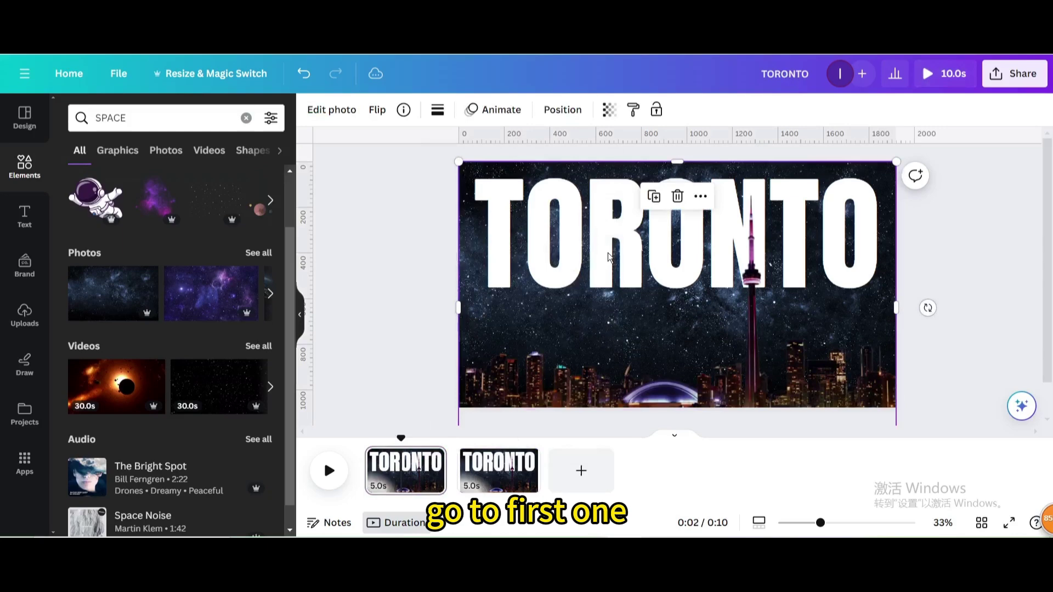
{"action": "right_click", "coordinate": [609, 257]}
{"action": "mouse_move", "coordinate": [670, 271]}
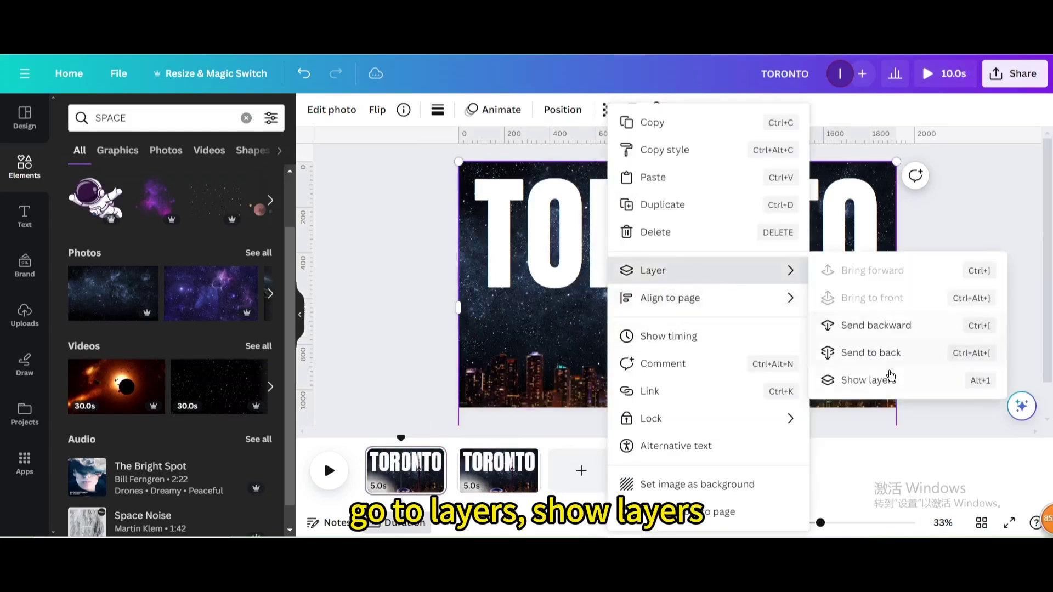
{"action": "left_click", "coordinate": [859, 376]}
{"action": "left_click", "coordinate": [559, 277]}
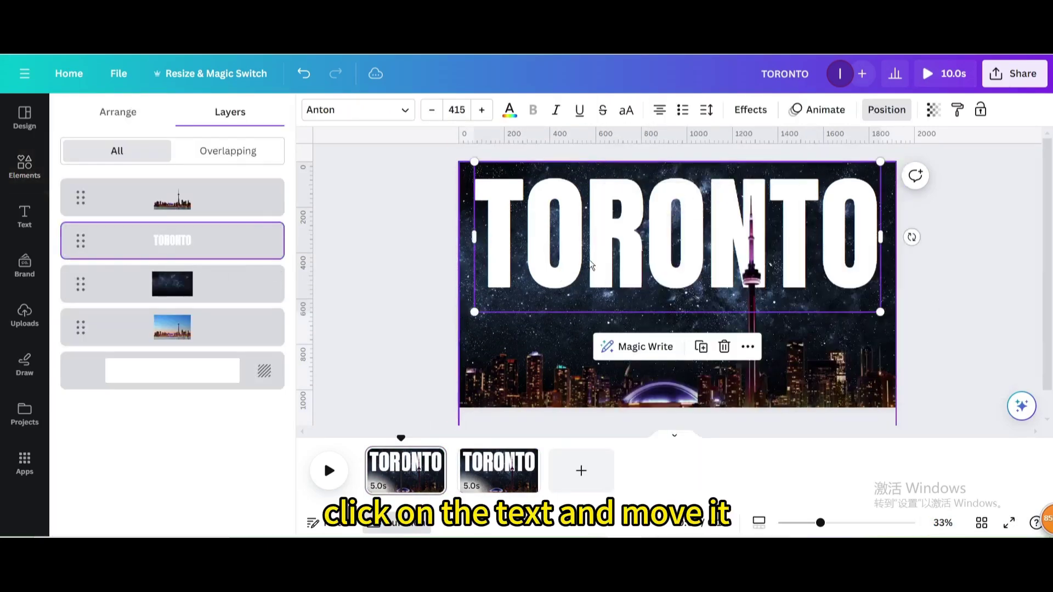
{"action": "left_click_drag", "start_coordinate": [602, 253], "coordinate": [591, 436]}
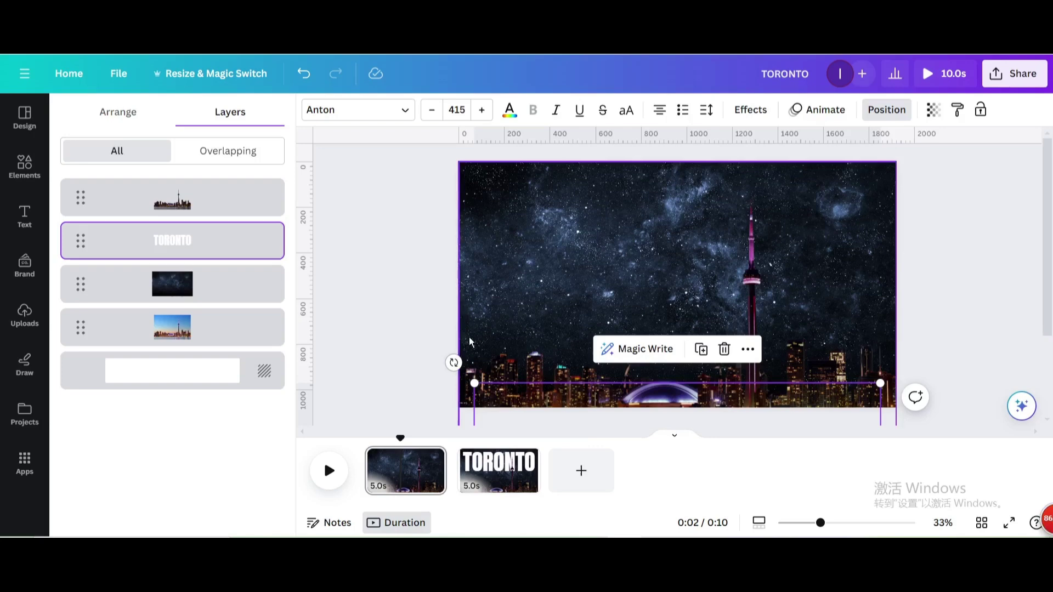
Select page 1's skyline cutout and reset its brightness and contrast values to 0
{"action": "left_click", "coordinate": [186, 275]}
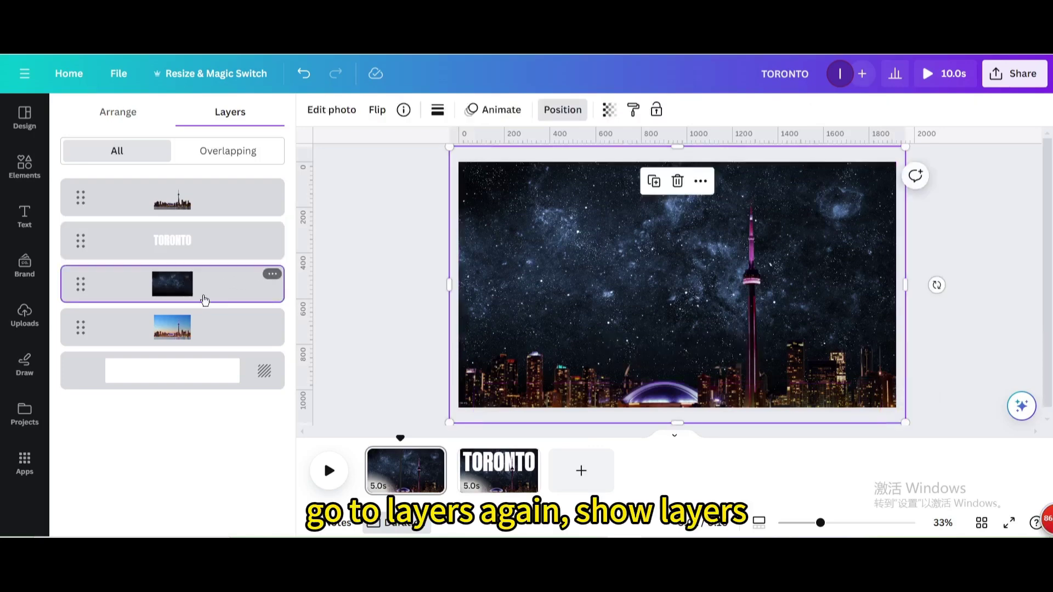
{"action": "left_click", "coordinate": [577, 283]}
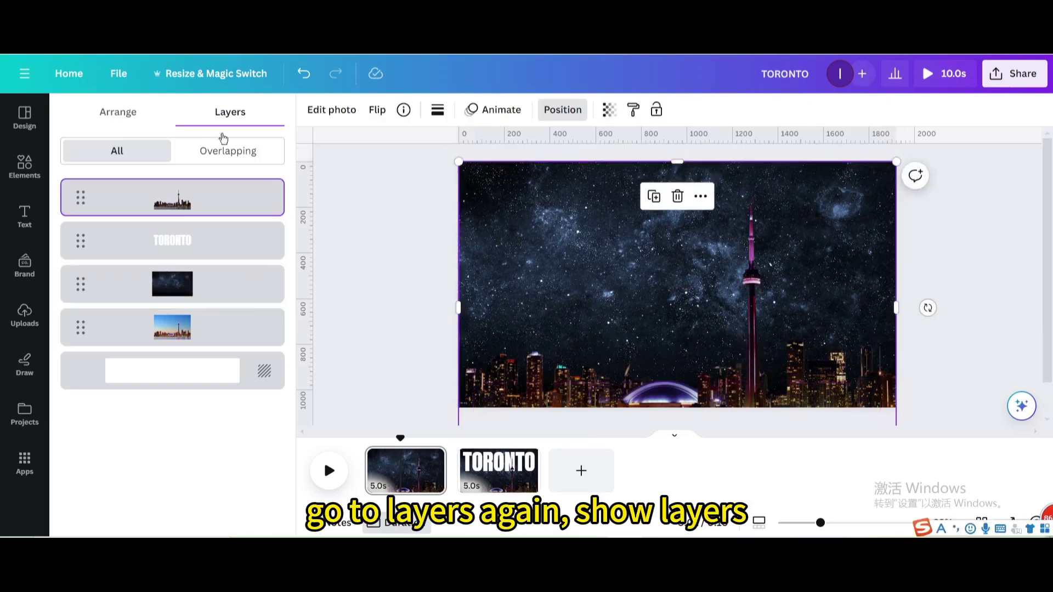
{"action": "left_click", "coordinate": [357, 112]}
{"action": "left_click", "coordinate": [158, 136]}
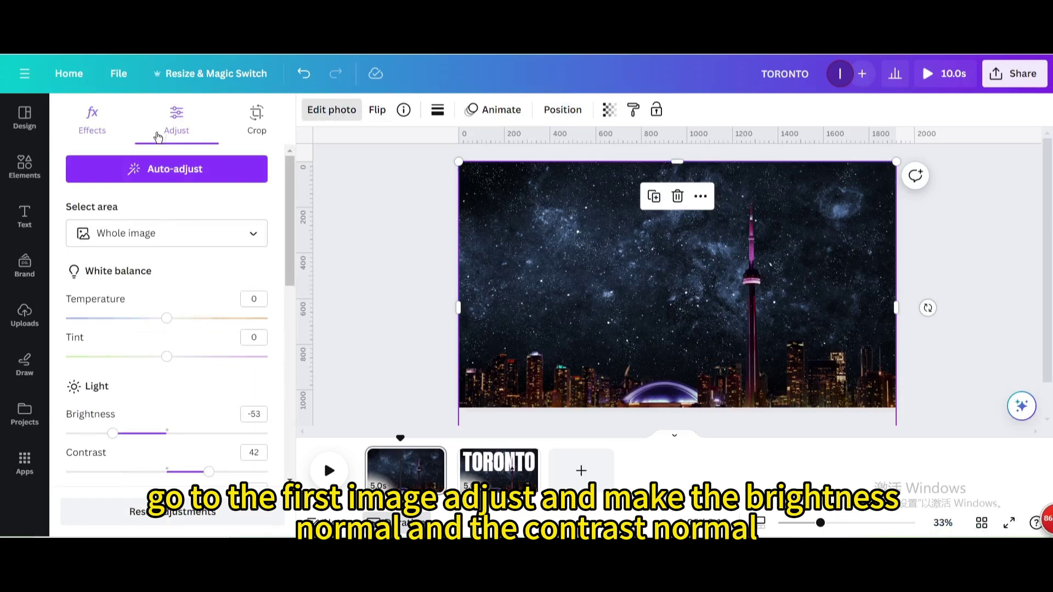
{"action": "scroll", "coordinate": [140, 340], "scroll_direction": "down", "scroll_amount": 3}
{"action": "left_click", "coordinate": [262, 277]}
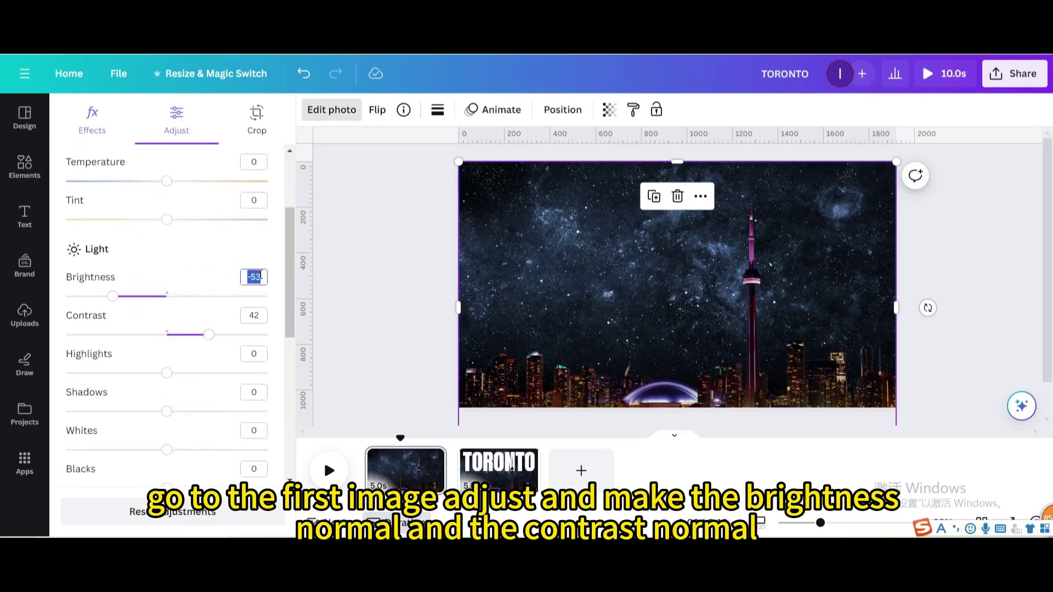
{"action": "left_click", "coordinate": [254, 316]}
Enter contrast 0, then set the starry space layer's transparency to 0 on page 1
{"action": "type", "text": "0"}
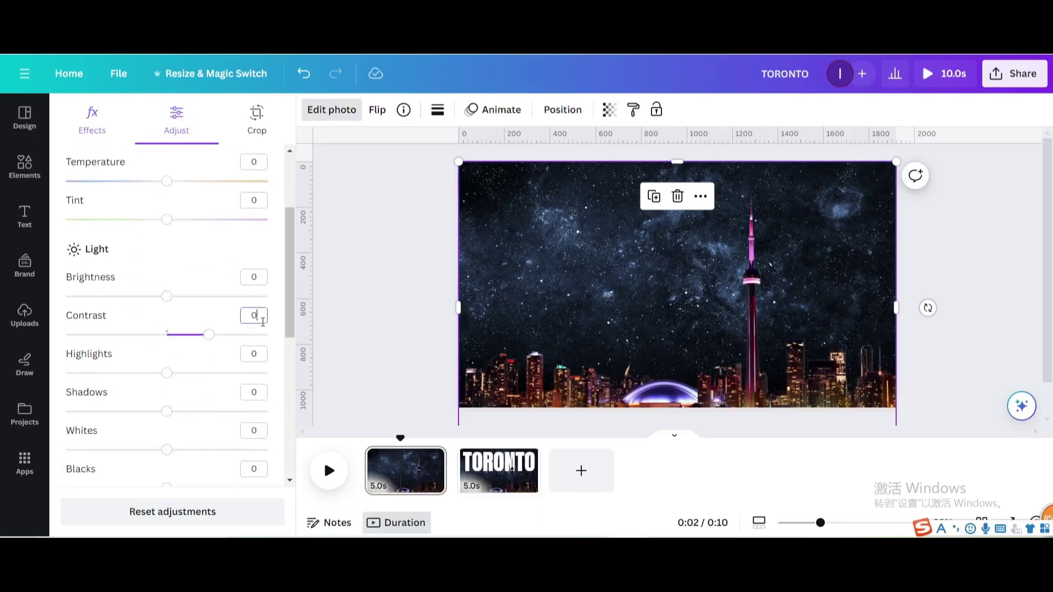
{"action": "right_click", "coordinate": [568, 307]}
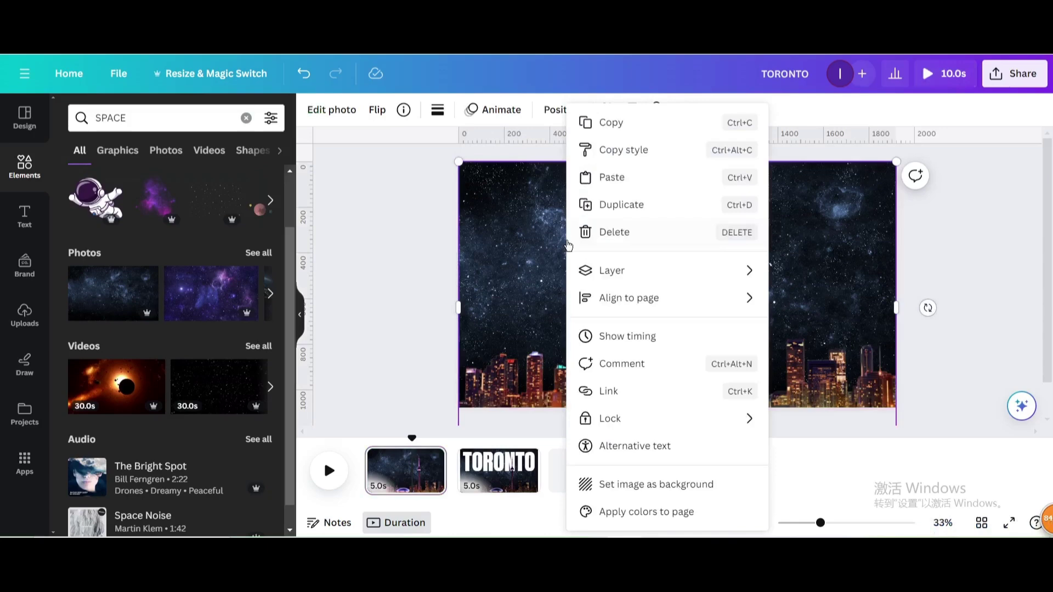
{"action": "mouse_move", "coordinate": [629, 284]}
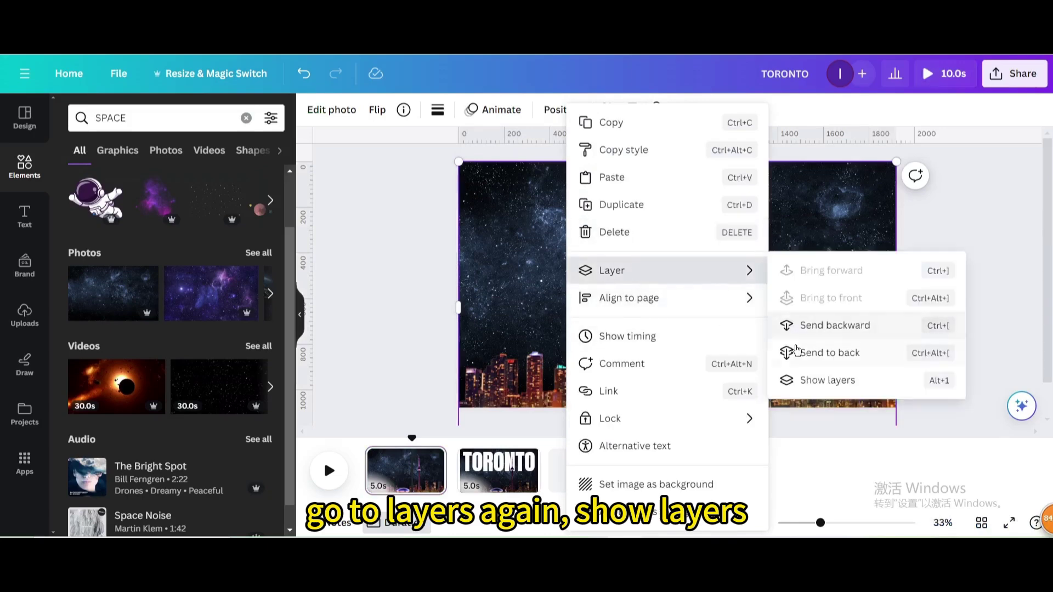
{"action": "left_click", "coordinate": [809, 380]}
{"action": "left_click", "coordinate": [193, 295]}
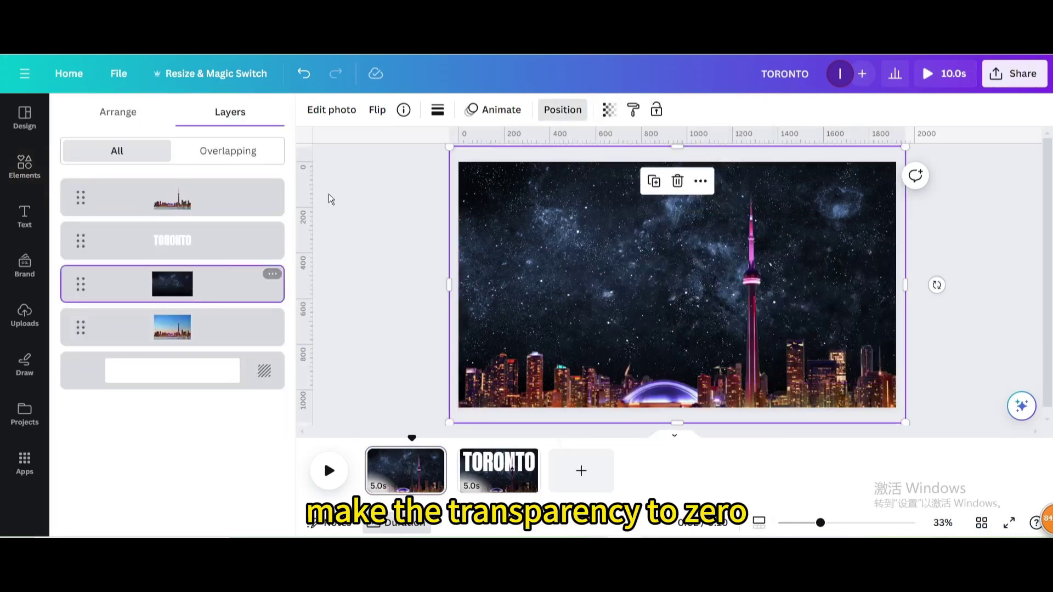
{"action": "left_click", "coordinate": [609, 110]}
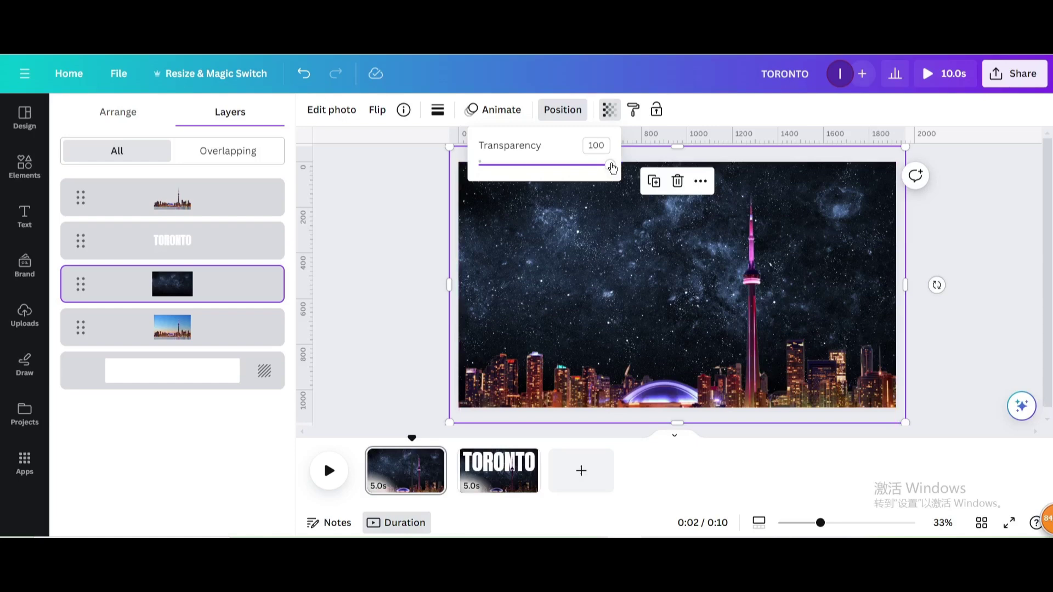
{"action": "left_click_drag", "start_coordinate": [611, 164], "coordinate": [439, 182]}
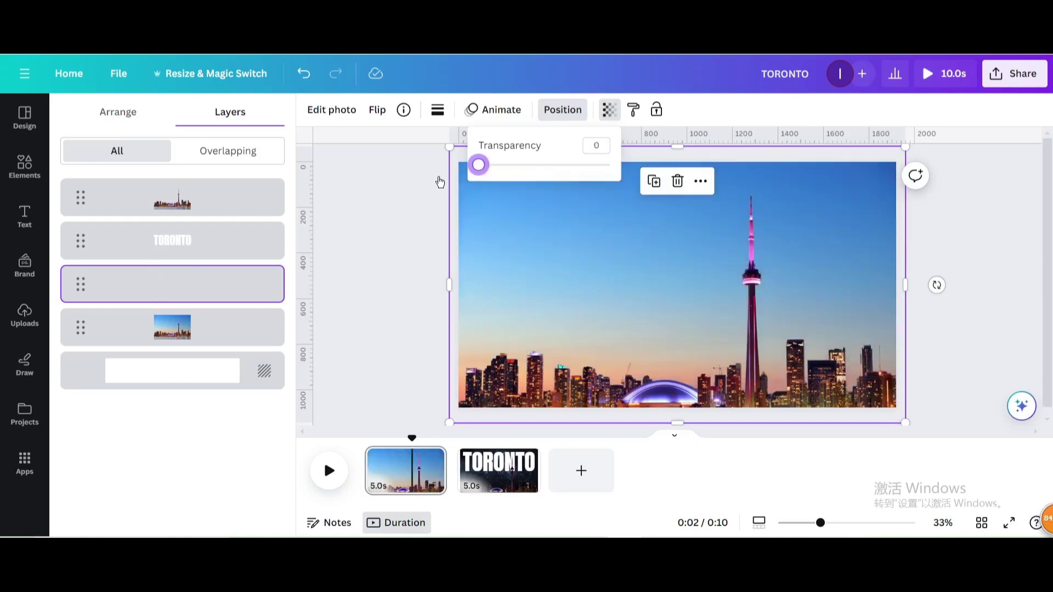
{"action": "left_click", "coordinate": [505, 258]}
{"action": "left_click", "coordinate": [504, 259]}
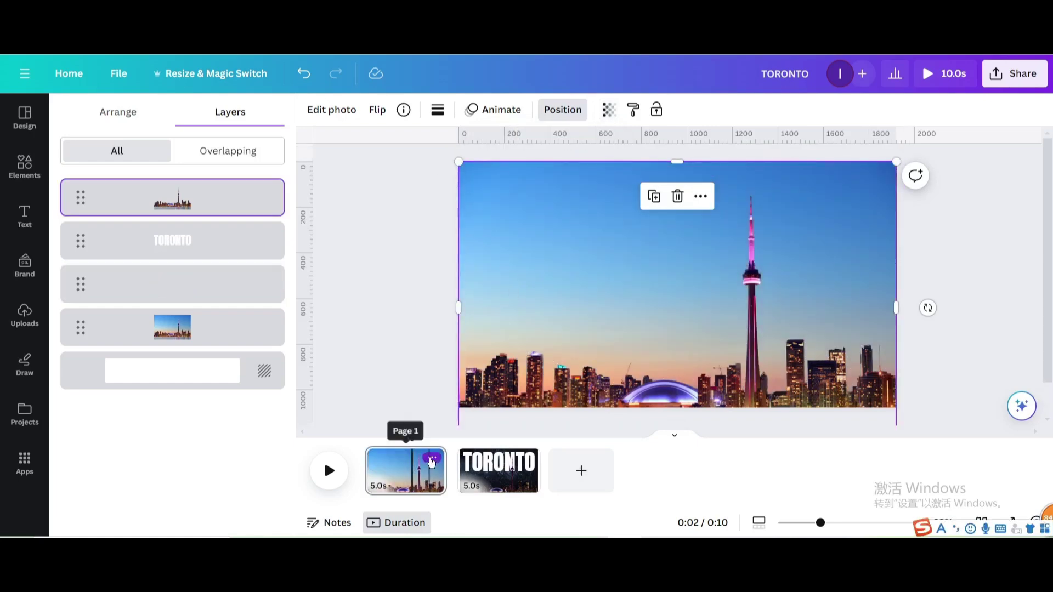
Duplicate the daytime skyline page and move the copy to the end, after the TORONTO page
{"action": "left_click", "coordinate": [432, 459]}
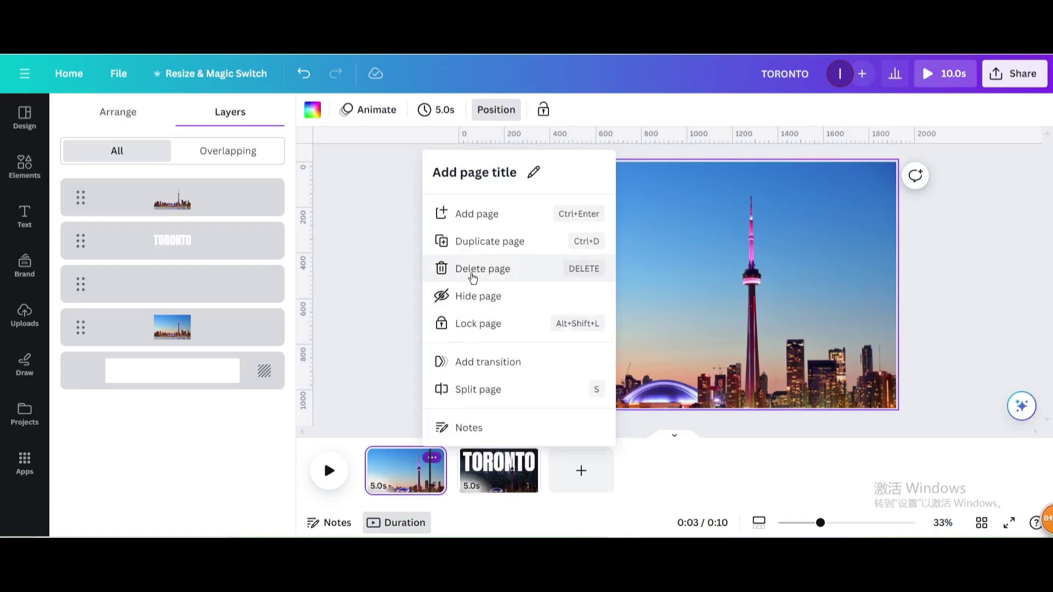
{"action": "left_click", "coordinate": [470, 245]}
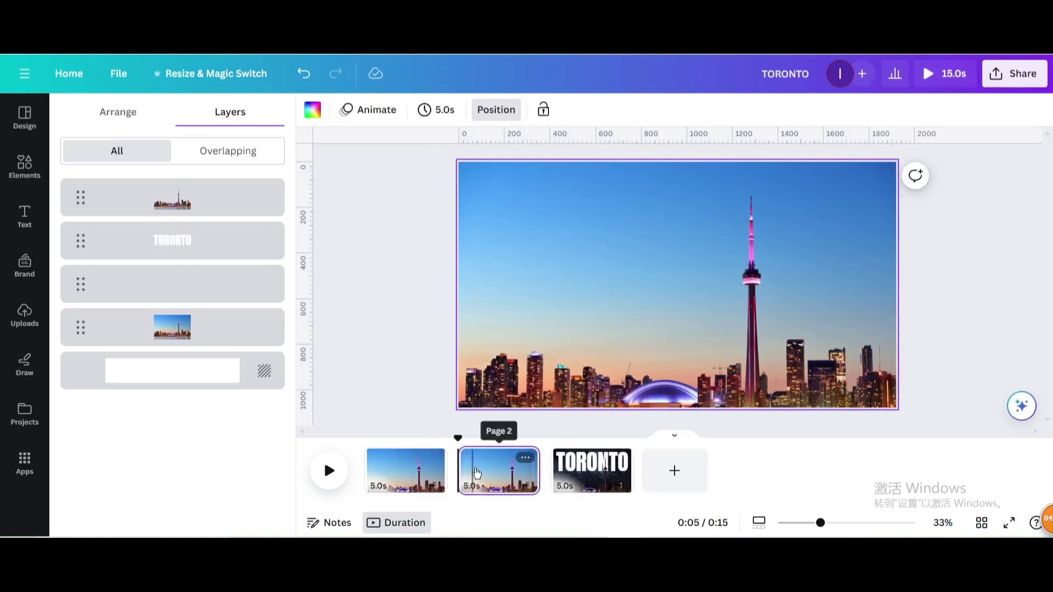
{"action": "left_click_drag", "start_coordinate": [476, 473], "coordinate": [598, 474]}
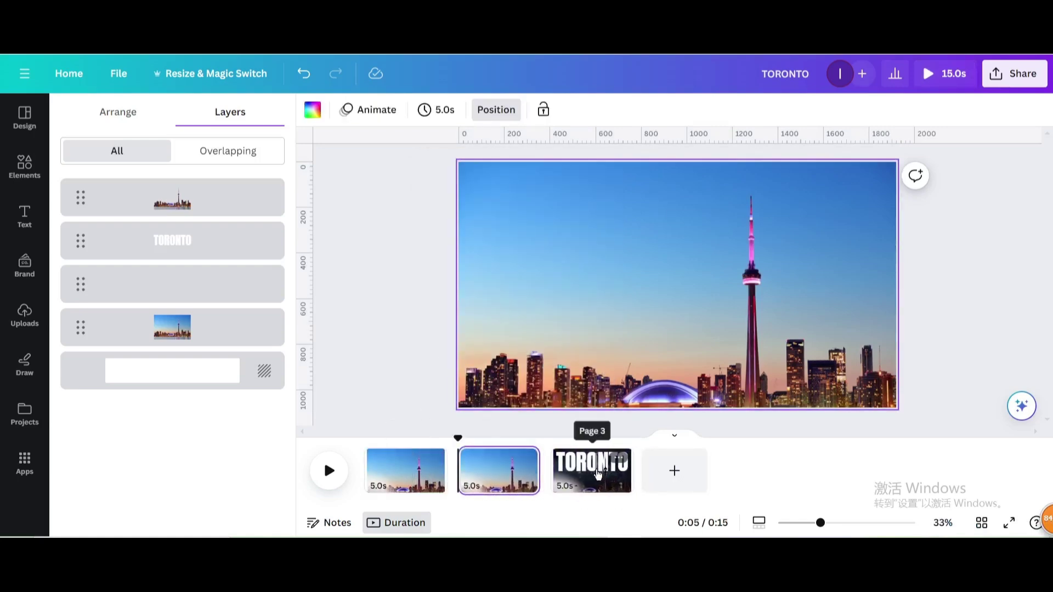
{"action": "left_click_drag", "start_coordinate": [498, 472], "coordinate": [688, 477]}
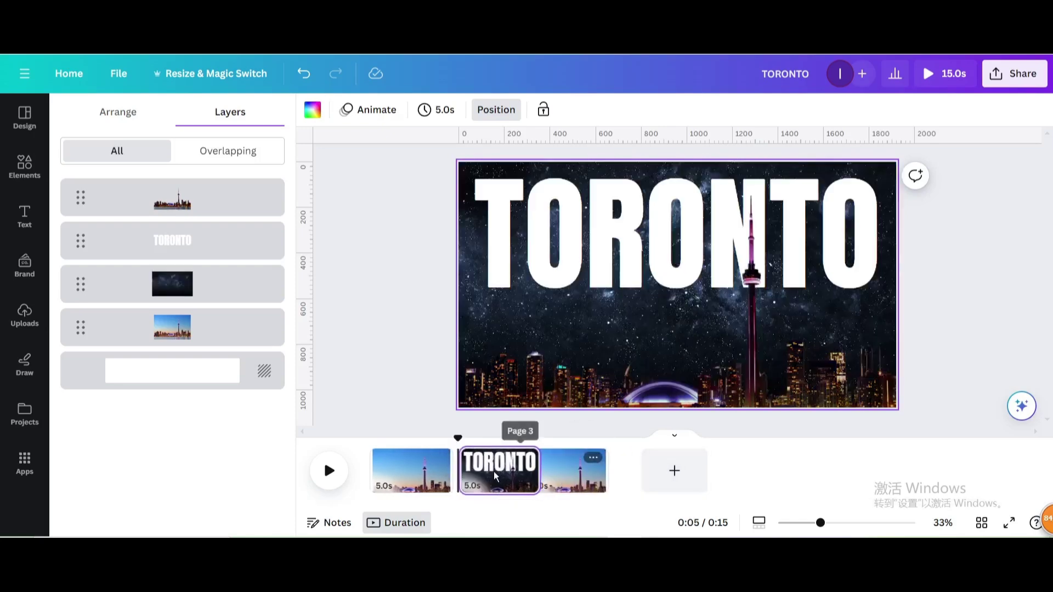
Apply a Match & Move transition with duration 2 between all pages
{"action": "left_click", "coordinate": [459, 482]}
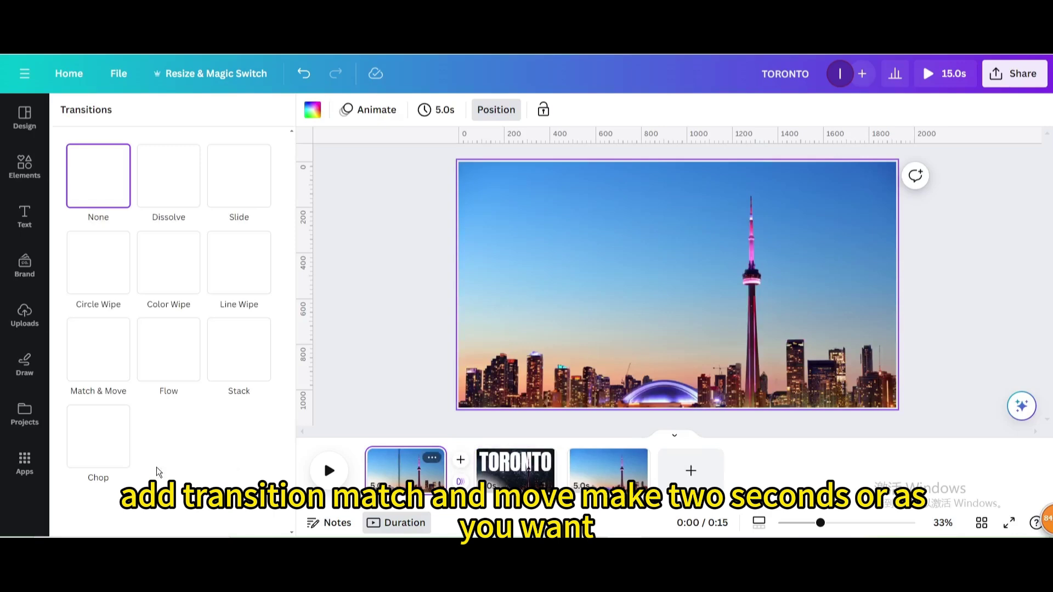
{"action": "left_click", "coordinate": [99, 346]}
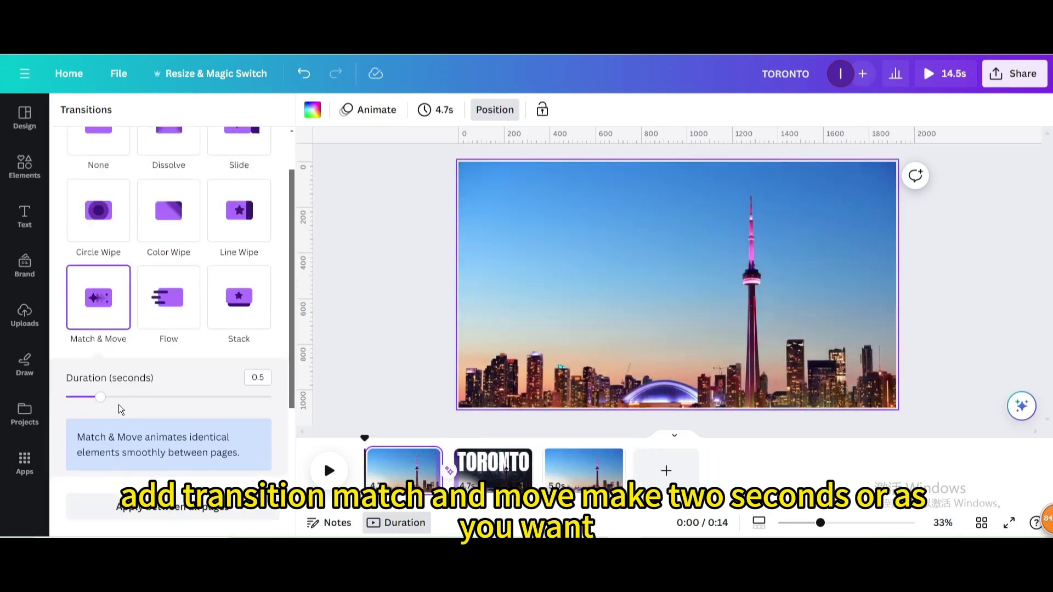
{"action": "left_click", "coordinate": [257, 377]}
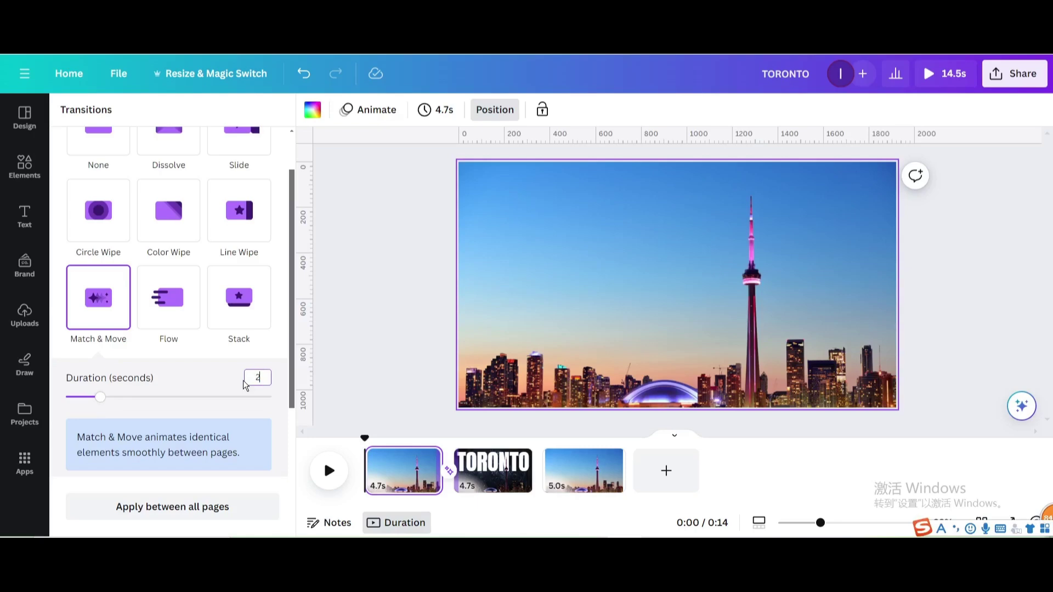
{"action": "left_click", "coordinate": [187, 506]}
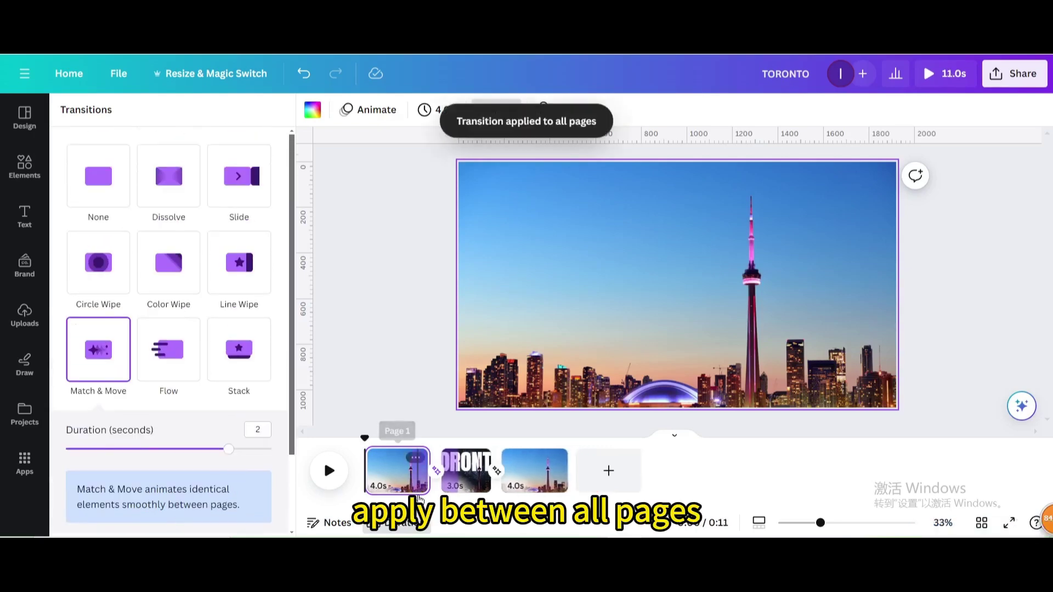
Trim the pages to 2.8s, 2.9s and 2.6s for an 8.4-second video
{"action": "left_click_drag", "start_coordinate": [425, 484], "coordinate": [454, 487]}
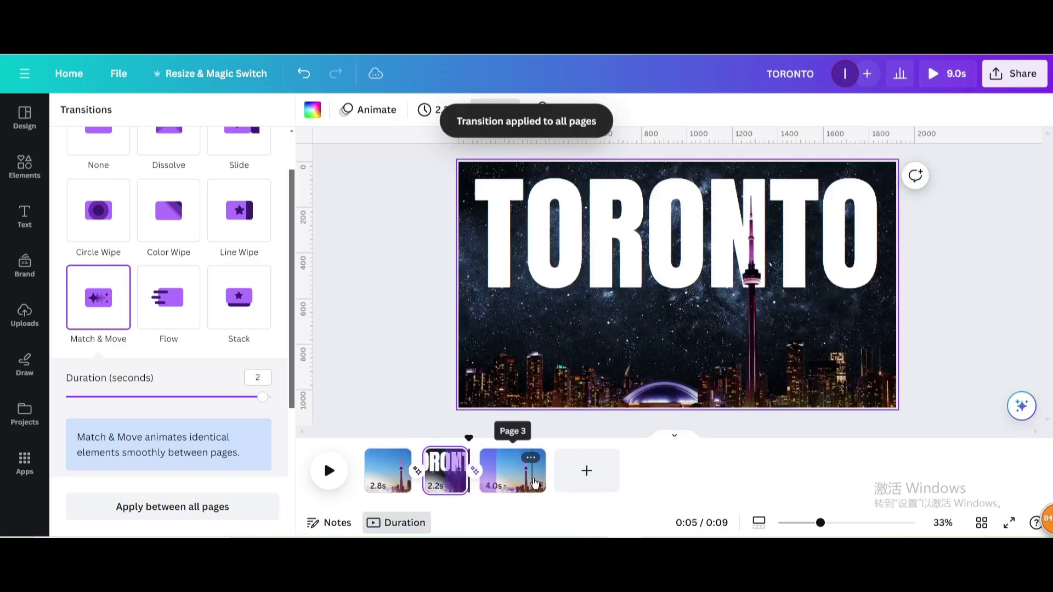
{"action": "left_click", "coordinate": [516, 476]}
{"action": "left_click_drag", "start_coordinate": [515, 475], "coordinate": [512, 476]}
{"action": "left_click_drag", "start_coordinate": [464, 485], "coordinate": [471, 484]}
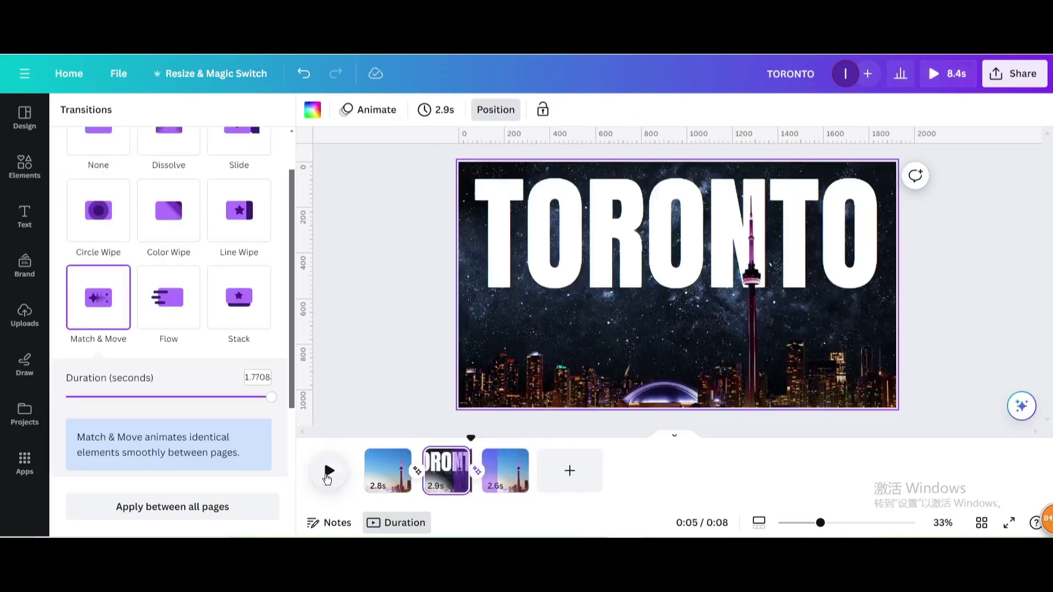
Rewind and play the full 8.4-second video preview from the start
{"action": "left_click_drag", "start_coordinate": [471, 443], "coordinate": [366, 453]}
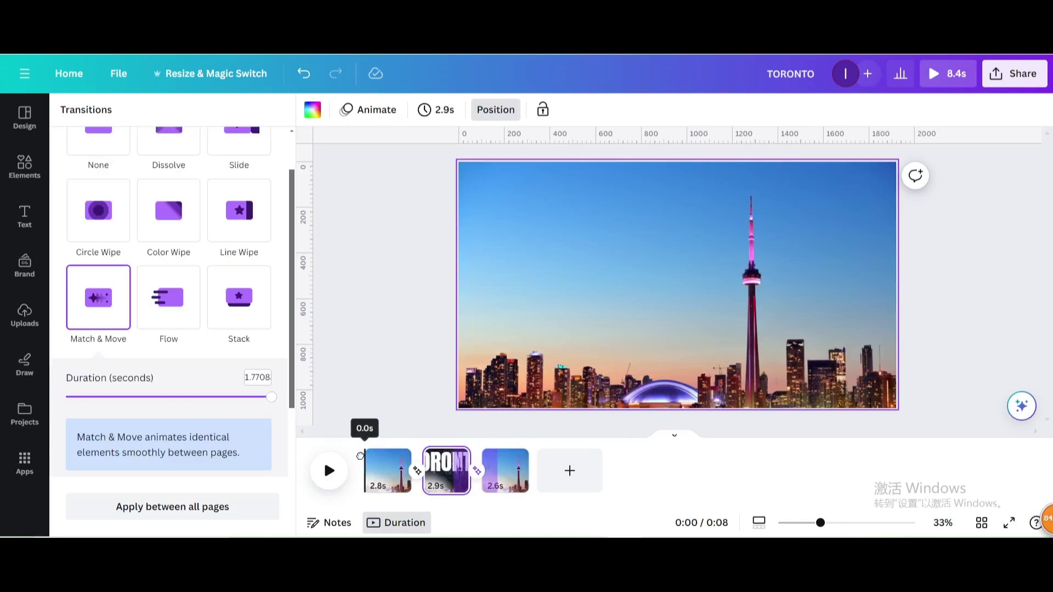
{"action": "left_click", "coordinate": [324, 471]}
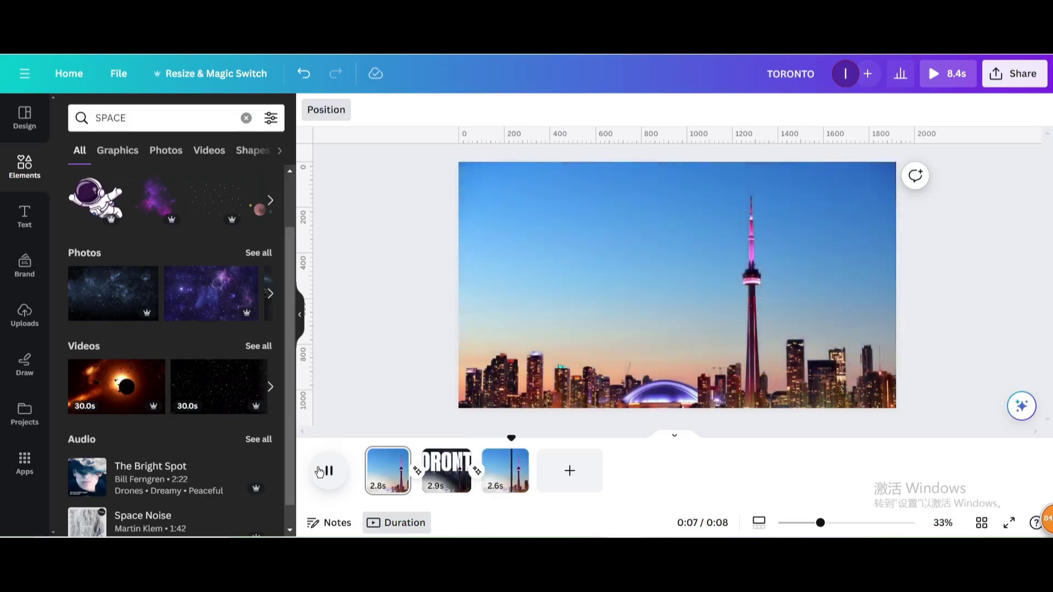
Download all 3 pages of the TORONTO design as an MP4 video
{"action": "left_click", "coordinate": [1032, 77]}
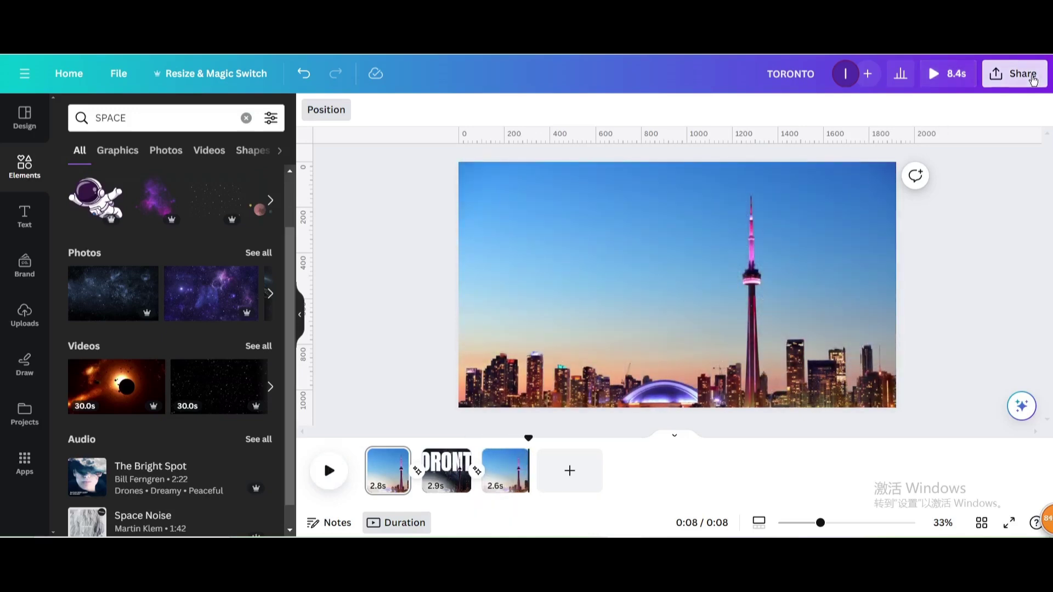
{"action": "left_click", "coordinate": [844, 419]}
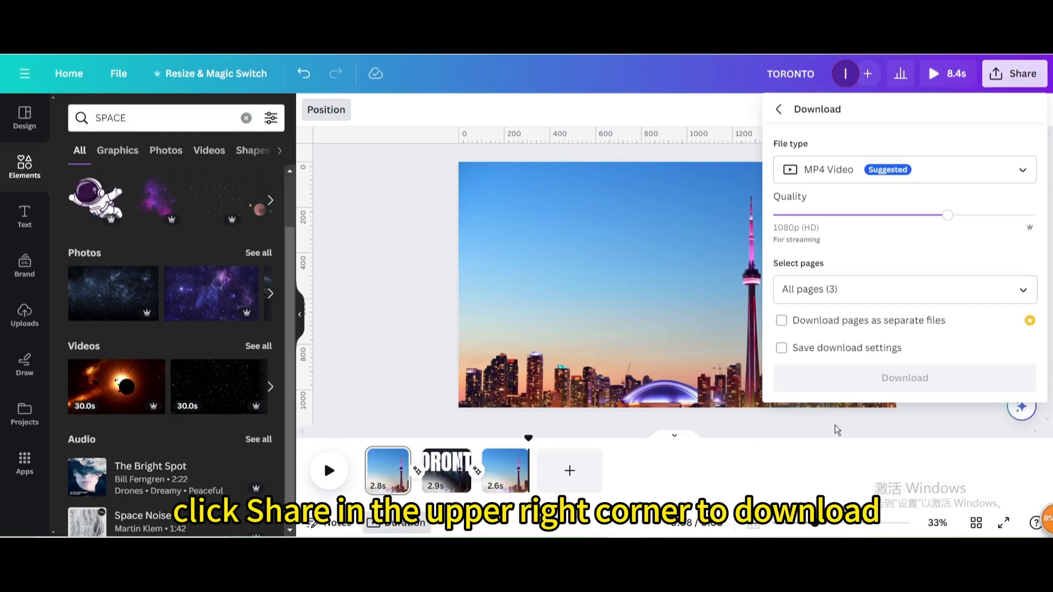
{"action": "left_click", "coordinate": [850, 374]}
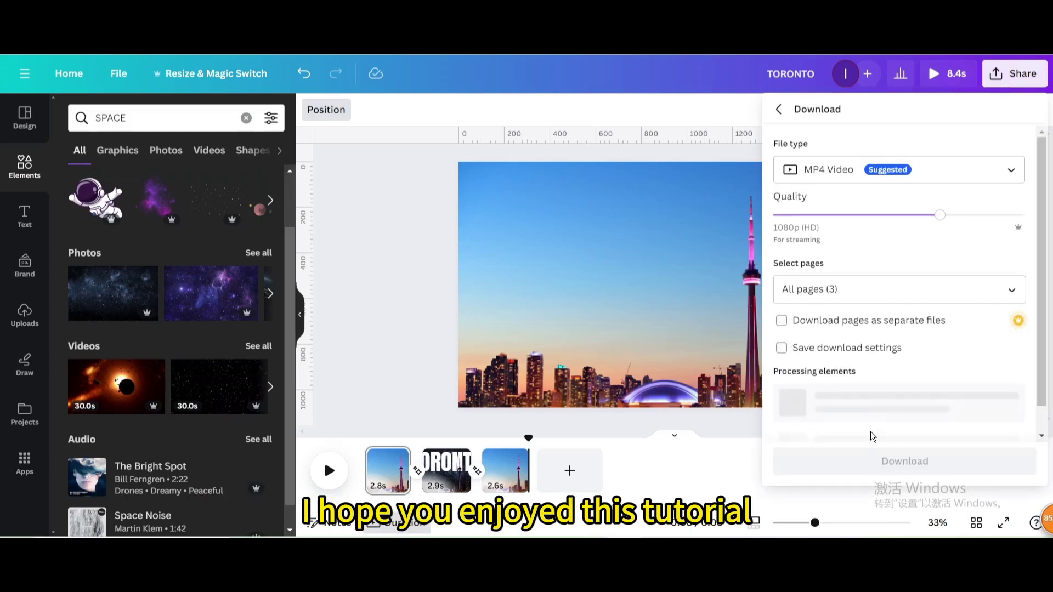
{"action": "left_click", "coordinate": [872, 378]}
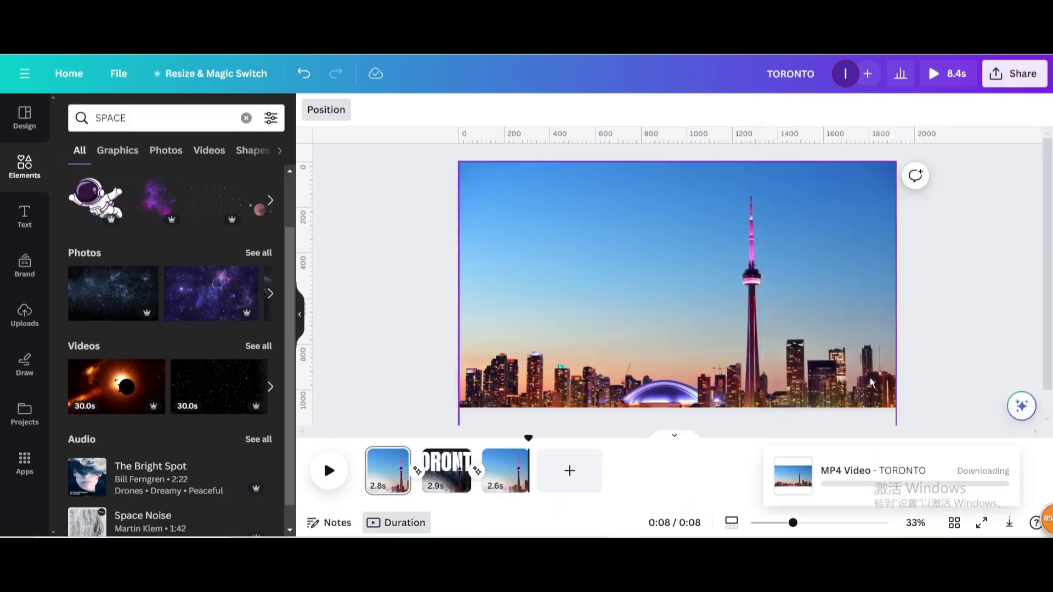